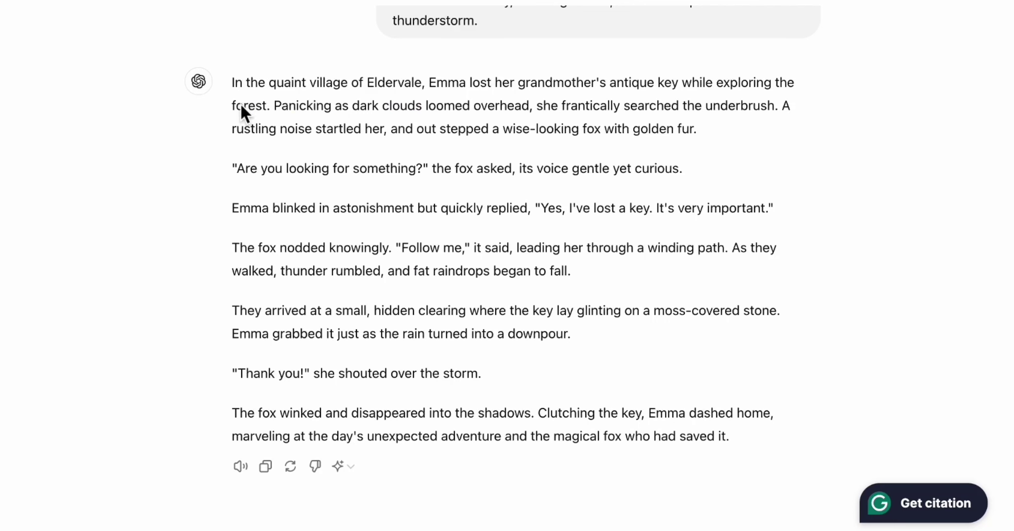
{"action": "left_click_drag", "start_coordinate": [232, 83], "coordinate": [764, 443]}
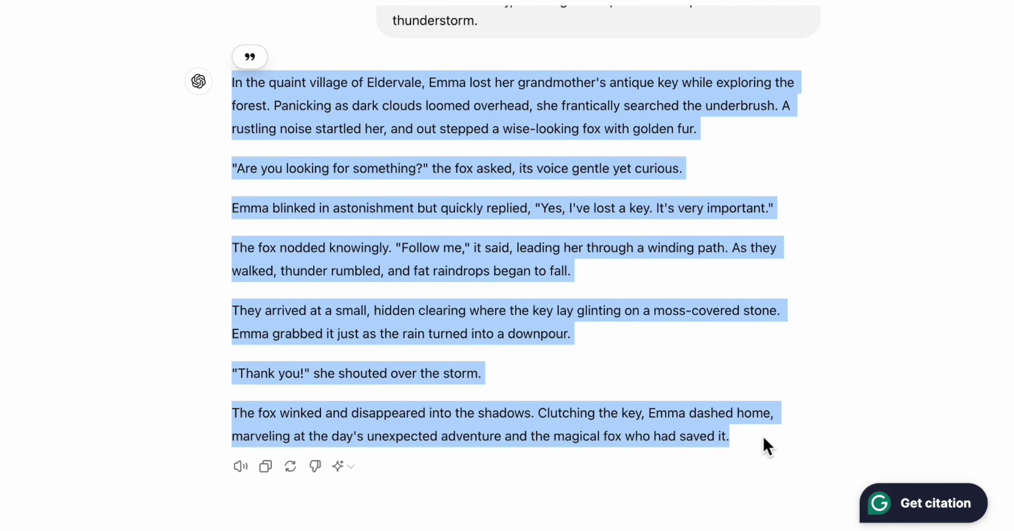
{"action": "left_click", "coordinate": [764, 443]}
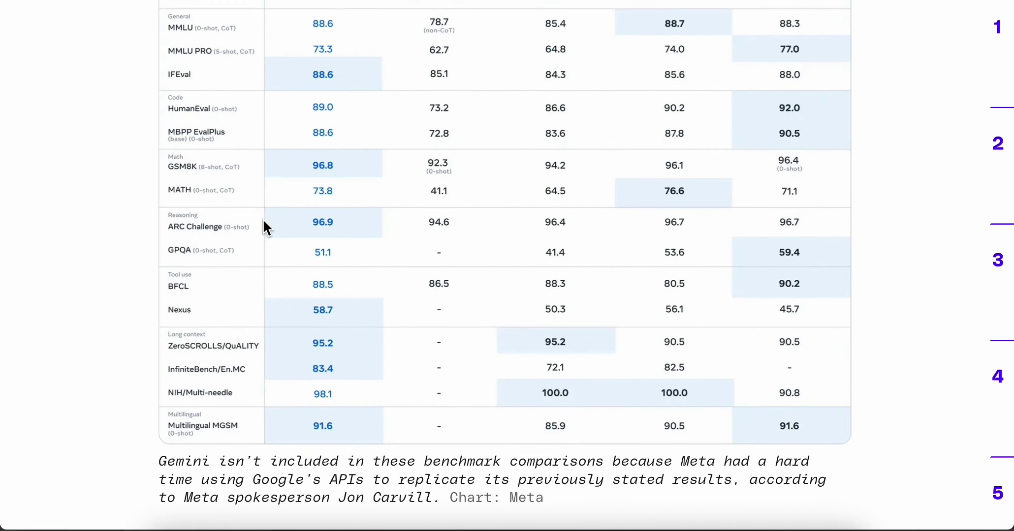
{"action": "scroll", "coordinate": [332, 37], "scroll_direction": "up", "scroll_amount": 1}
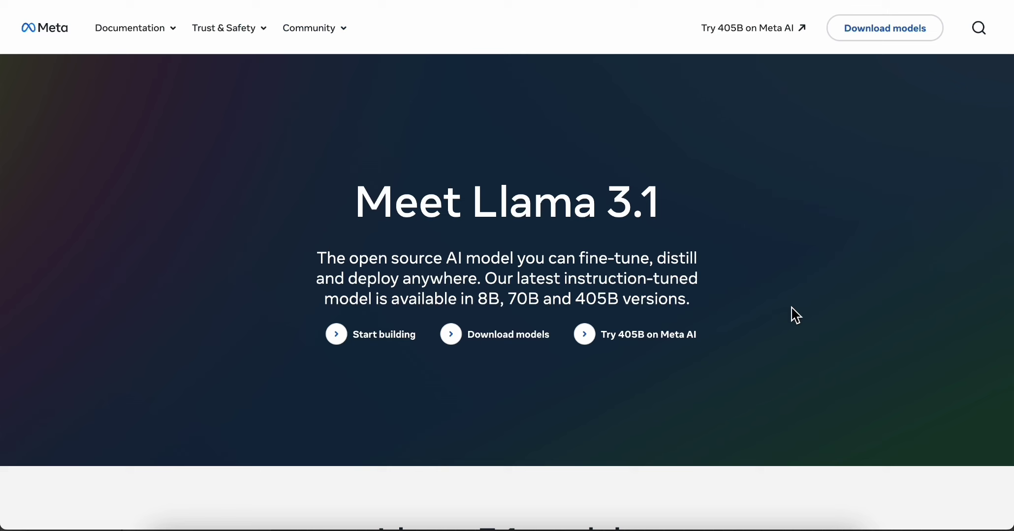
- Open the 405B model trial on Meta AI from the Llama 3.1 page
{"action": "left_click", "coordinate": [655, 339]}
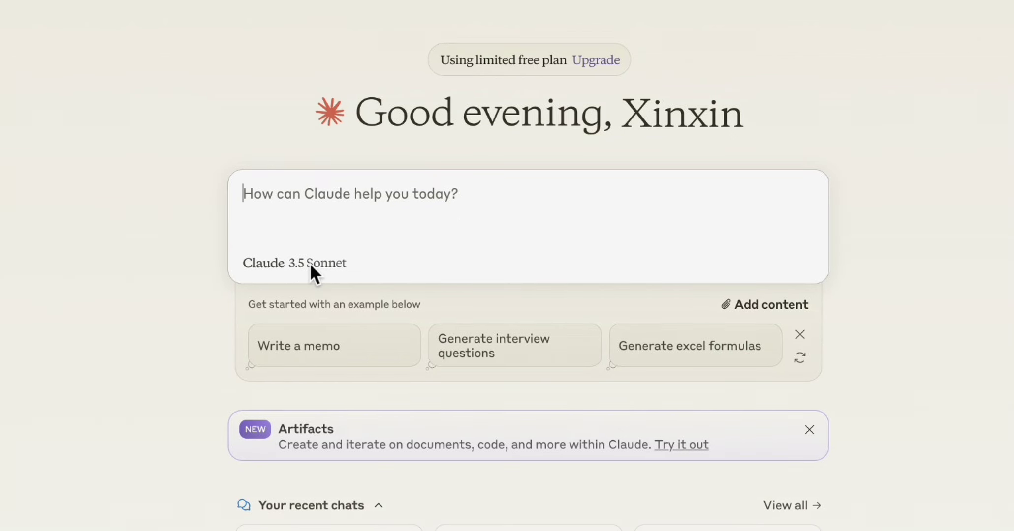
- Switch to Claude and ask for some math and writing problems to test how good Meta's newly released LLM is
{"action": "type", "text": "Meta just released a new LLM. Can you give some math and writing problems so i can test it to see how good it is"}
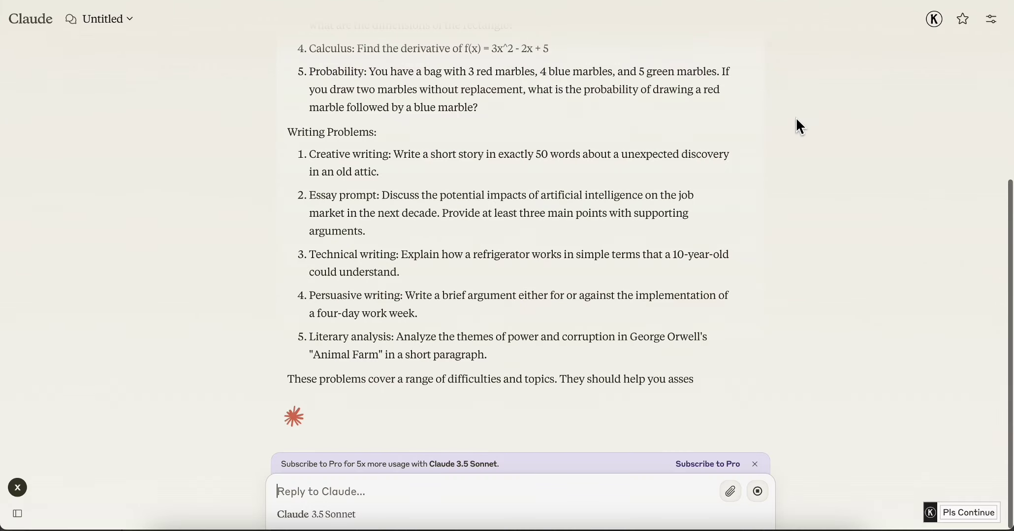
{"action": "scroll", "coordinate": [587, 157], "scroll_direction": "up", "scroll_amount": 3}
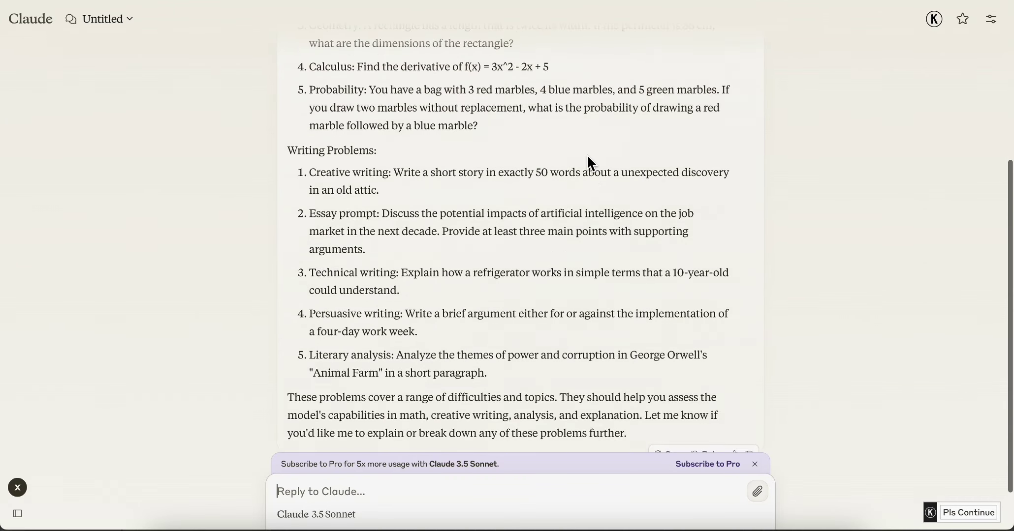
- Copy "Algebra: Solve for x: 3x + 7 = 25" from Claude's list, submit it to Meta AI and check the answer
{"action": "triple_click", "coordinate": [372, 108]}
{"action": "key", "text": "ctrl+c"}
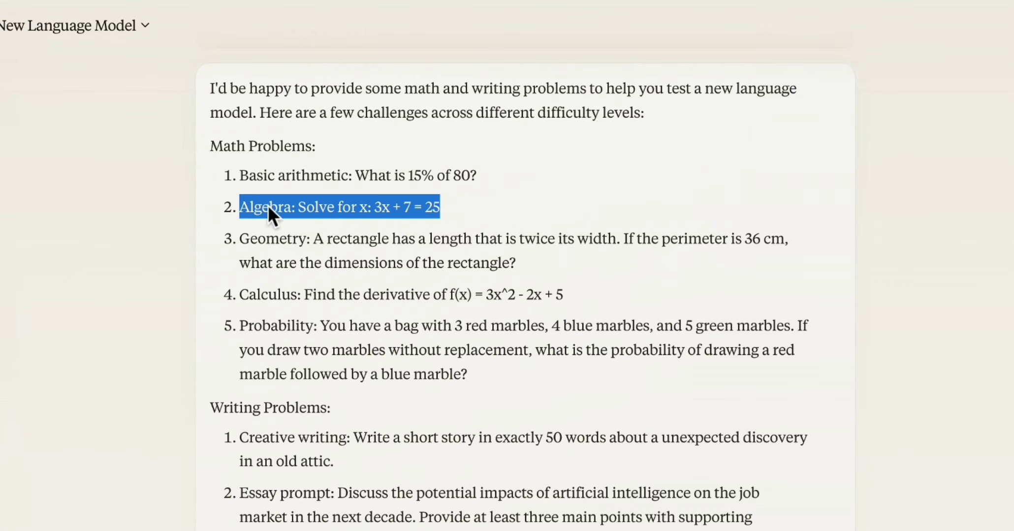
{"action": "left_click", "coordinate": [491, 222]}
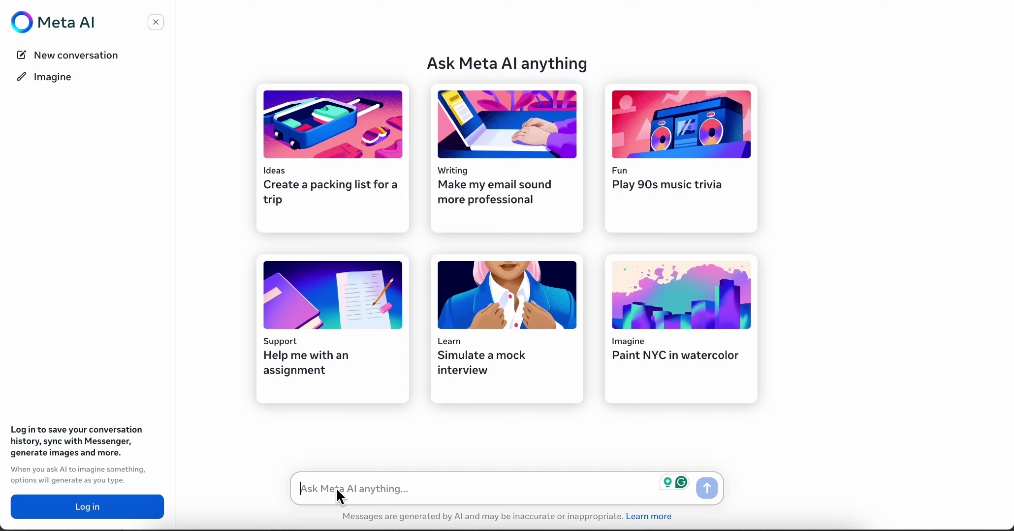
{"action": "left_click", "coordinate": [337, 489]}
{"action": "key", "text": "ctrl+v"}
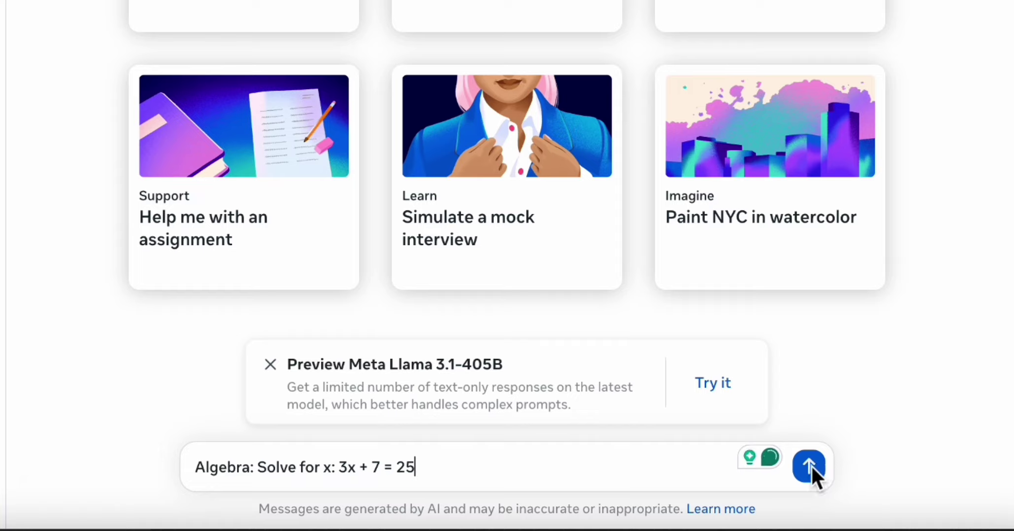
{"action": "left_click", "coordinate": [808, 463]}
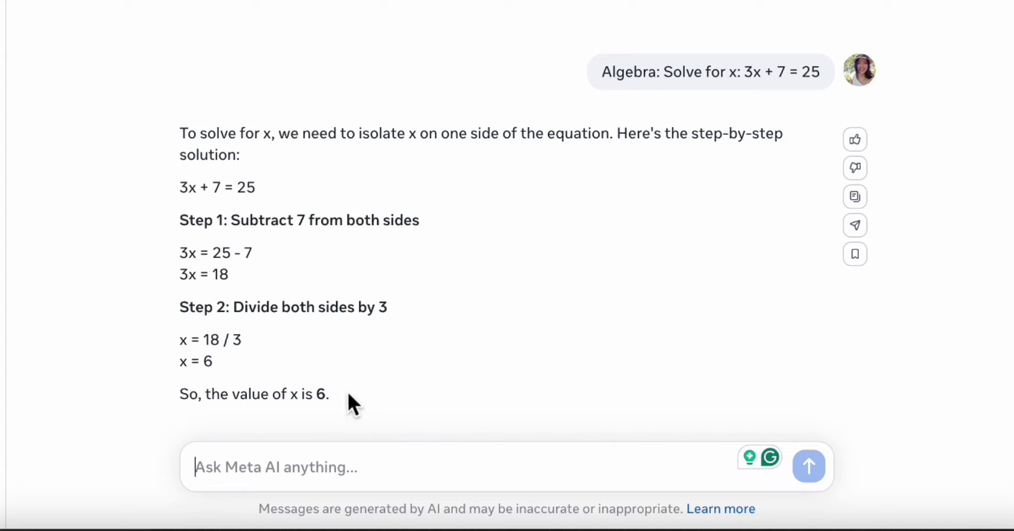
{"action": "left_click", "coordinate": [324, 397]}
{"action": "left_click_drag", "start_coordinate": [323, 397], "coordinate": [320, 396]}
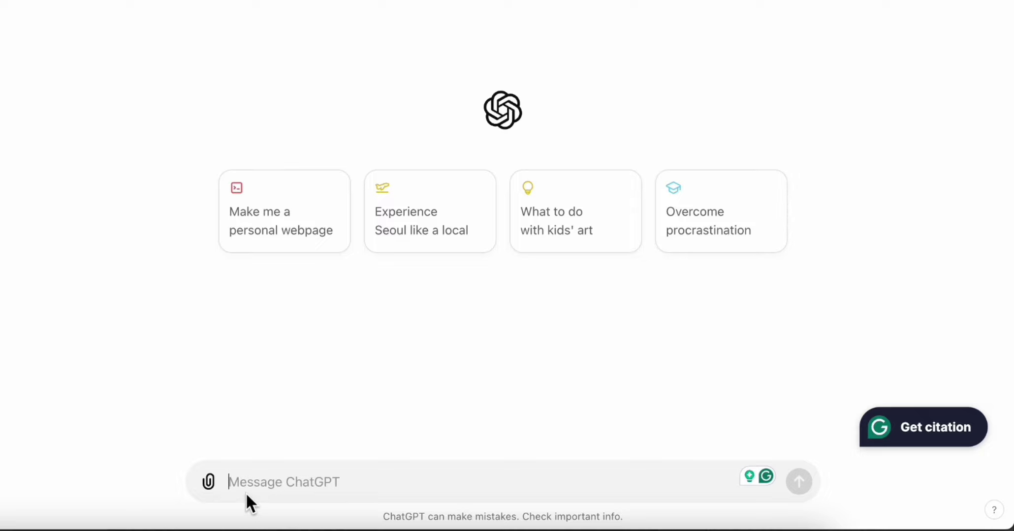
- Switch to ChatGPT and submit the same algebra problem, "Solve for x: 3x + 7 = 25"
{"action": "key", "text": "ctrl+v"}
{"action": "key", "text": "Return"}
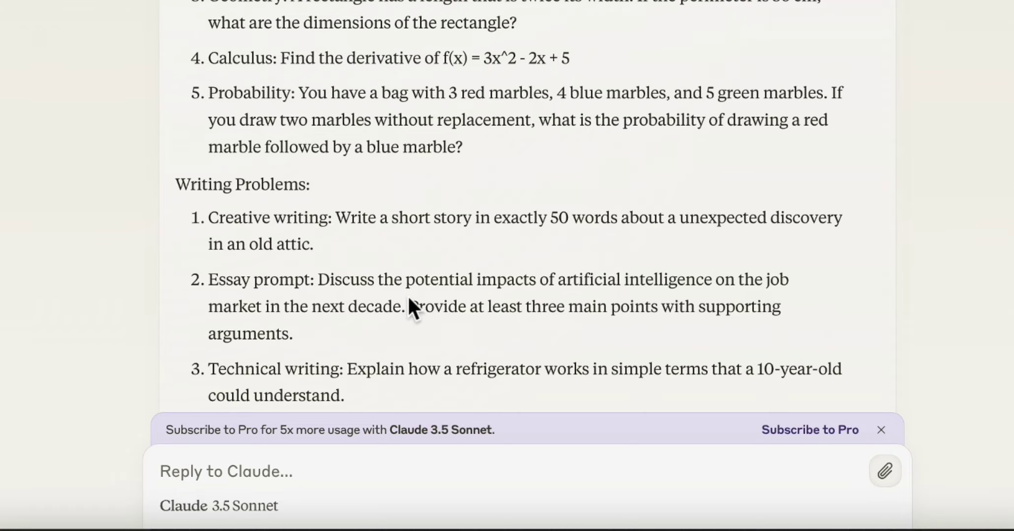
- Copy Claude's probability problem about 3 red, 4 blue and 5 green marbles, submit it to Meta AI and check the answer
{"action": "left_click_drag", "start_coordinate": [463, 339], "coordinate": [303, 292]}
{"action": "key", "text": "ctrl+c"}
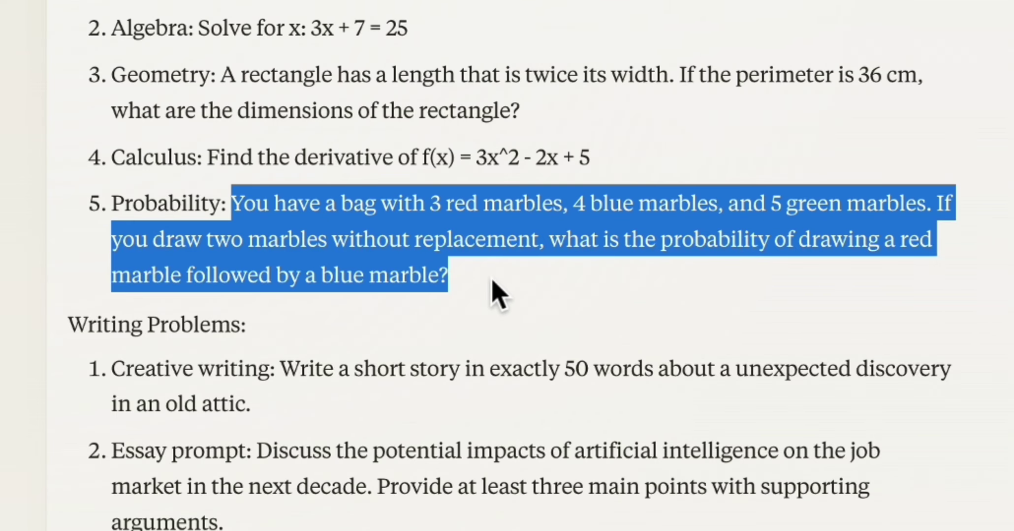
{"action": "left_click", "coordinate": [492, 343]}
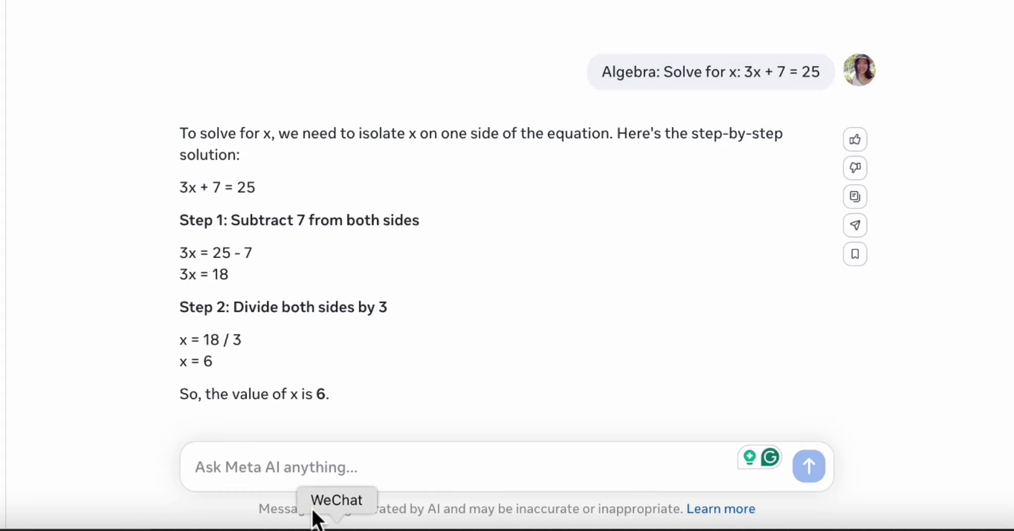
{"action": "left_click", "coordinate": [283, 478]}
{"action": "key", "text": "ctrl+v"}
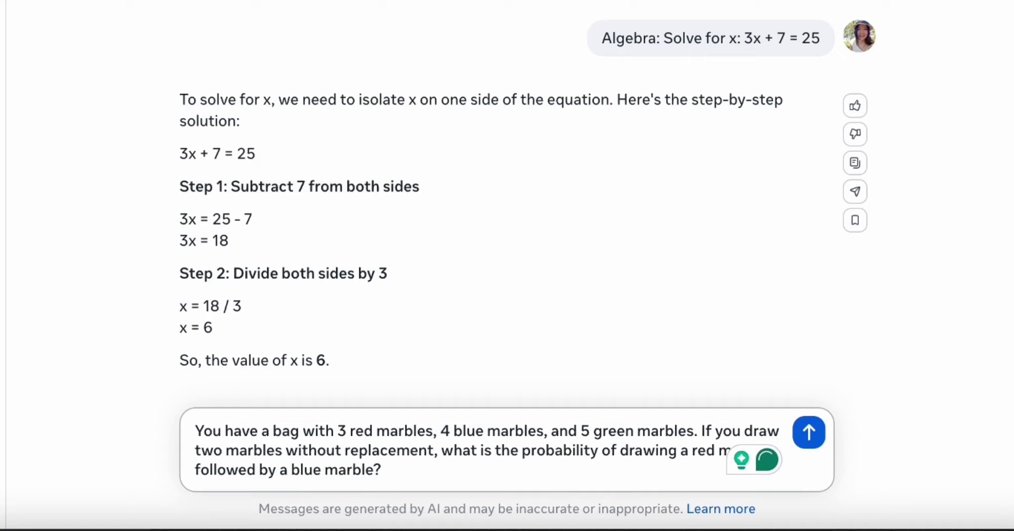
{"action": "left_click", "coordinate": [798, 426]}
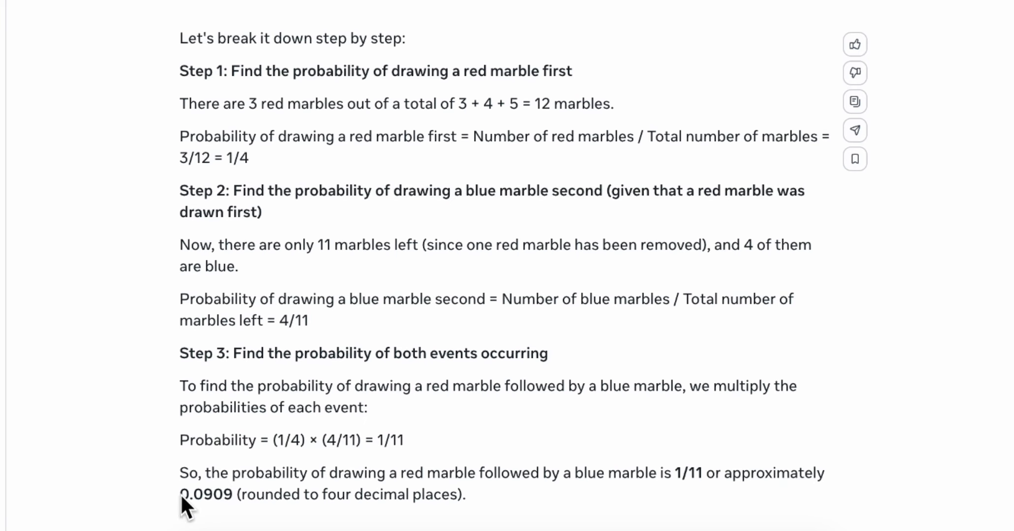
{"action": "left_click_drag", "start_coordinate": [234, 494], "coordinate": [147, 495]}
{"action": "left_click", "coordinate": [245, 503]}
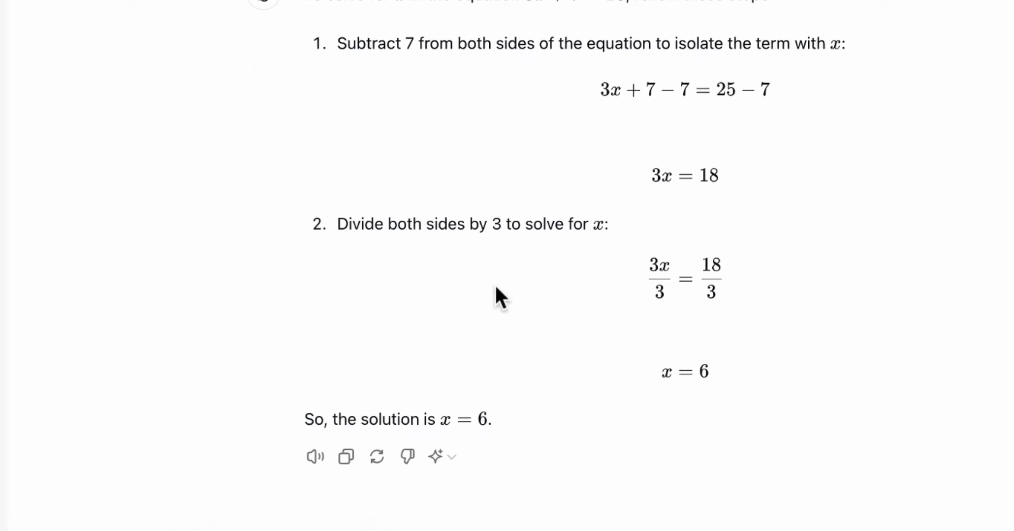
- Switch to ChatGPT and submit the same marble probability problem
{"action": "left_click", "coordinate": [266, 477]}
{"action": "key", "text": "ctrl+v"}
{"action": "key", "text": "Return"}
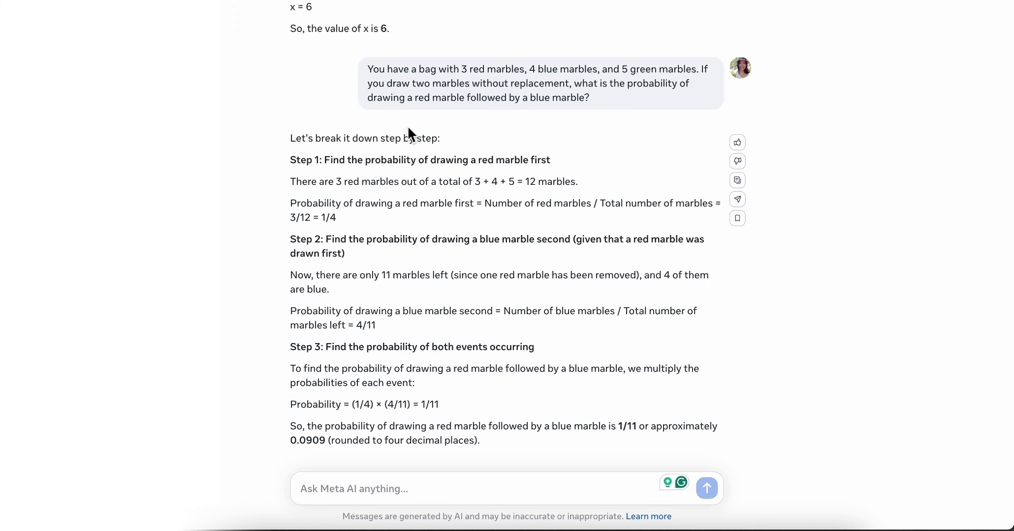
- Compare Meta AI's step-by-step solution of the marble problem with ChatGPT's solution
{"action": "scroll", "coordinate": [407, 125], "scroll_direction": "up", "scroll_amount": 3}
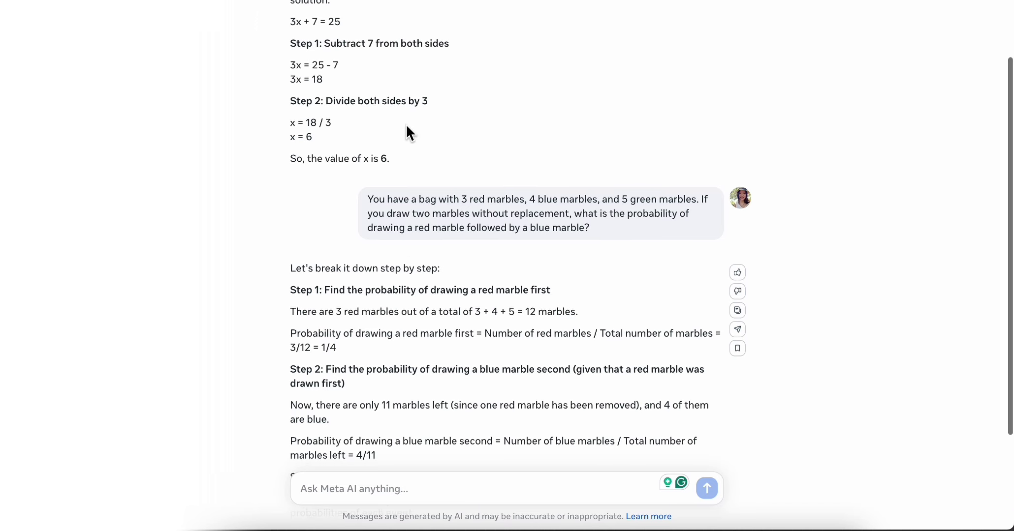
{"action": "scroll", "coordinate": [407, 126], "scroll_direction": "down", "scroll_amount": 3}
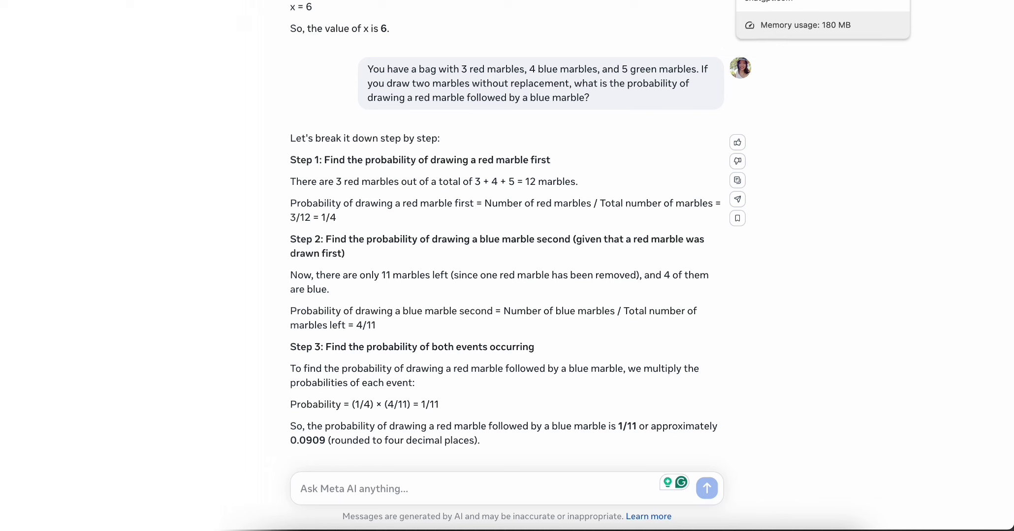
{"action": "left_click", "coordinate": [778, 1]}
{"action": "scroll", "coordinate": [446, 214], "scroll_direction": "down", "scroll_amount": 3}
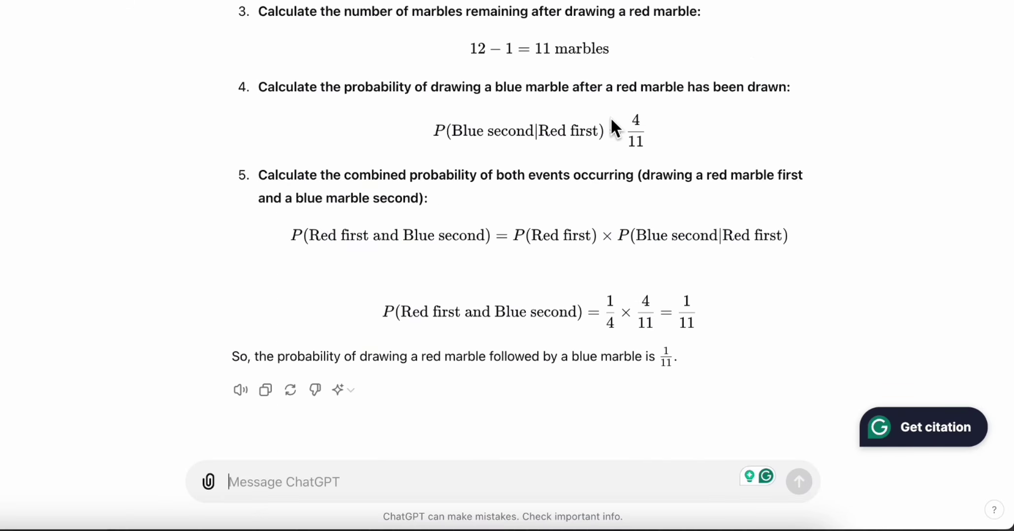
- Copy the calculus problem "Find the derivative of f(x) = 3x^4 - 2x^3 + 5x - 1" from Claude and submit it to ChatGPT
{"action": "key", "text": "ctrl+shift+Tab"}
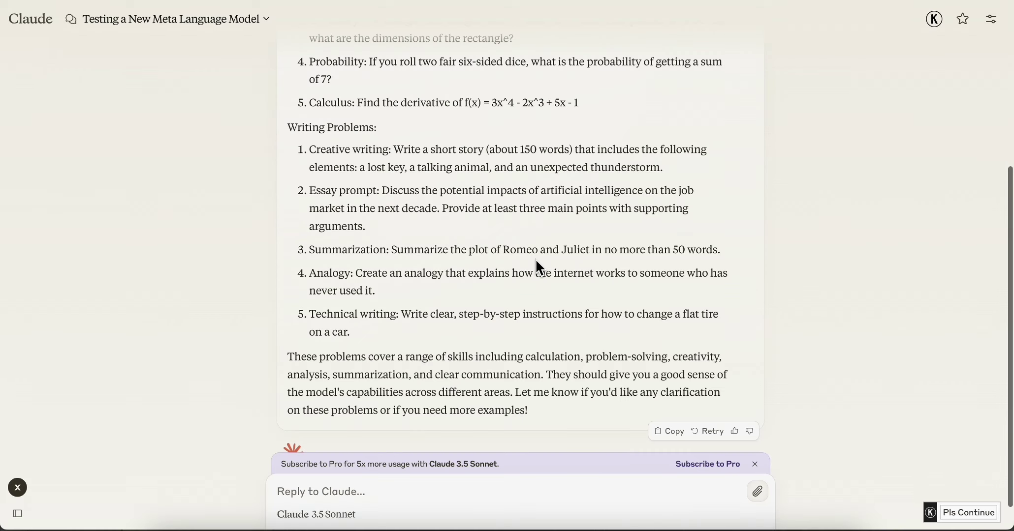
{"action": "scroll", "coordinate": [534, 258], "scroll_direction": "up", "scroll_amount": 3}
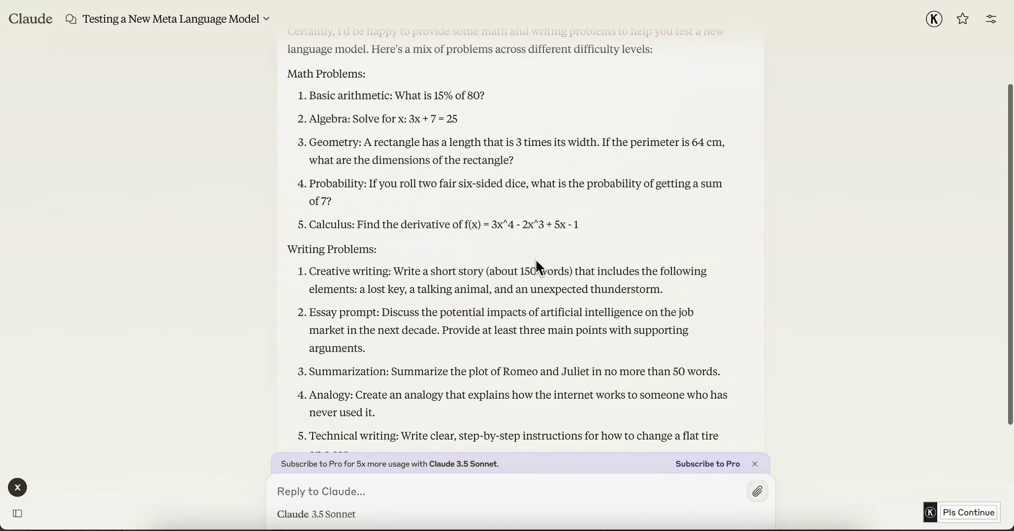
{"action": "left_click_drag", "start_coordinate": [582, 227], "coordinate": [362, 226]}
{"action": "key", "text": "ctrl+c"}
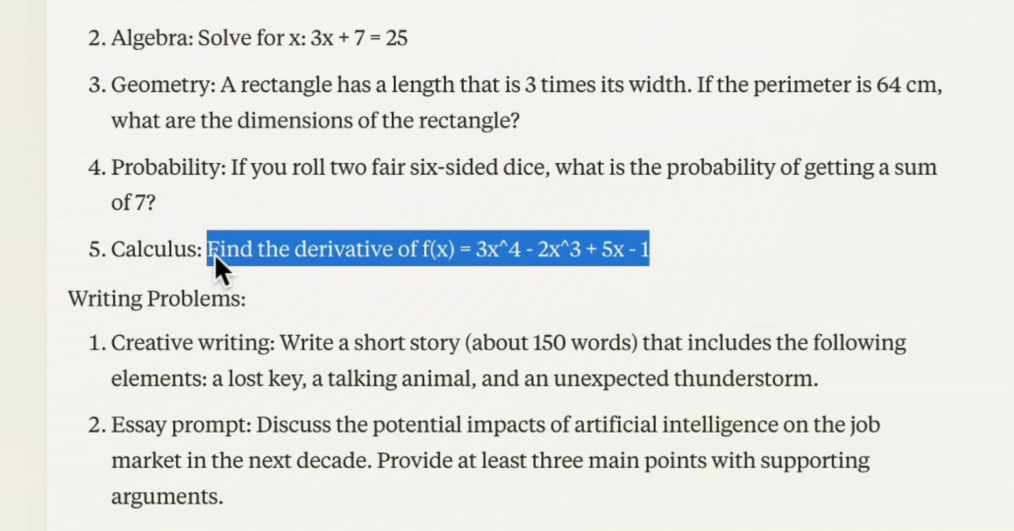
{"action": "left_click", "coordinate": [343, 216]}
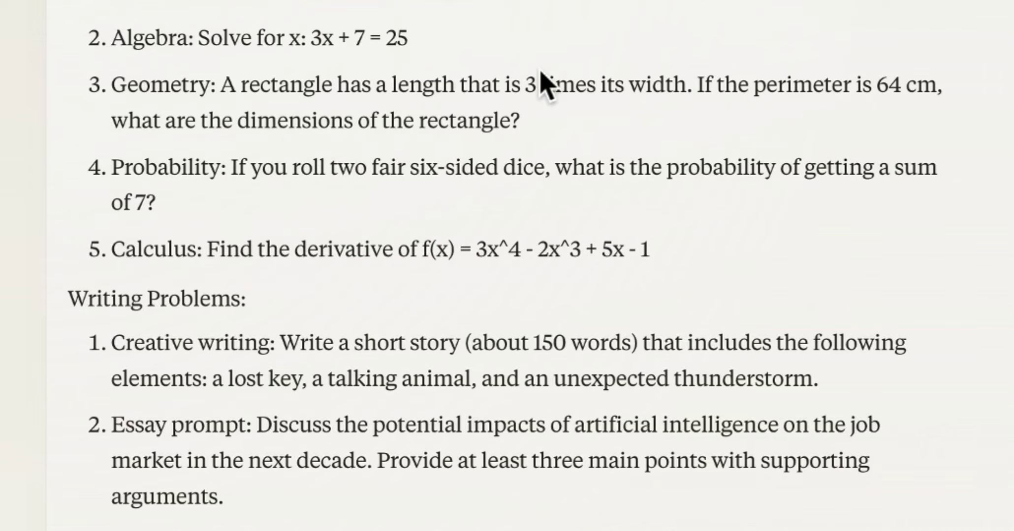
{"action": "scroll", "coordinate": [541, 74], "scroll_direction": "up", "scroll_amount": 3}
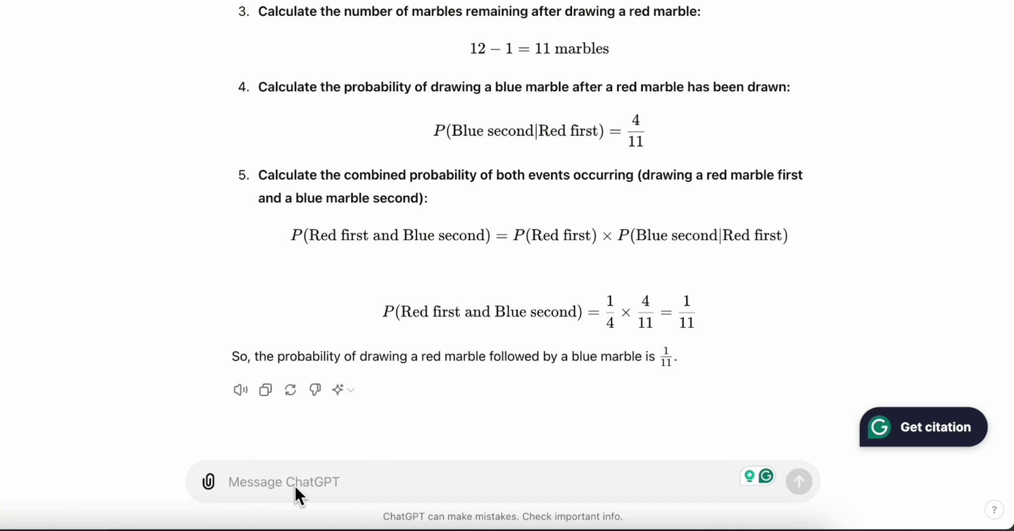
{"action": "left_click", "coordinate": [295, 485]}
{"action": "type", "text": "Find the derivative of f(x) = 3x^4 - 2x^3 + 5x - 1"}
{"action": "key", "text": "Return"}
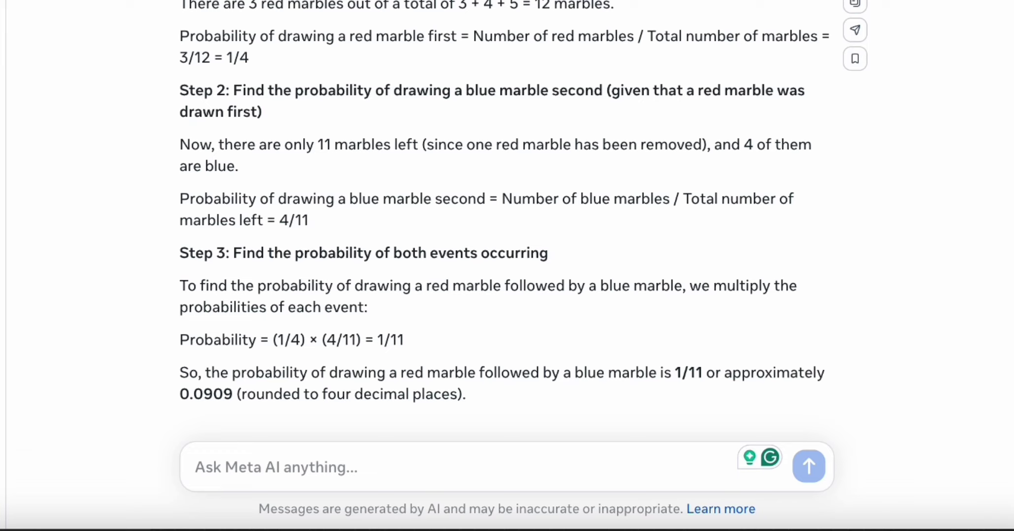
- Switch to Meta AI and submit the same derivative problem, f(x) = 3x^4 - 2x^3 + 5x - 1
{"action": "left_click", "coordinate": [317, 481]}
{"action": "key", "text": "ctrl+v"}
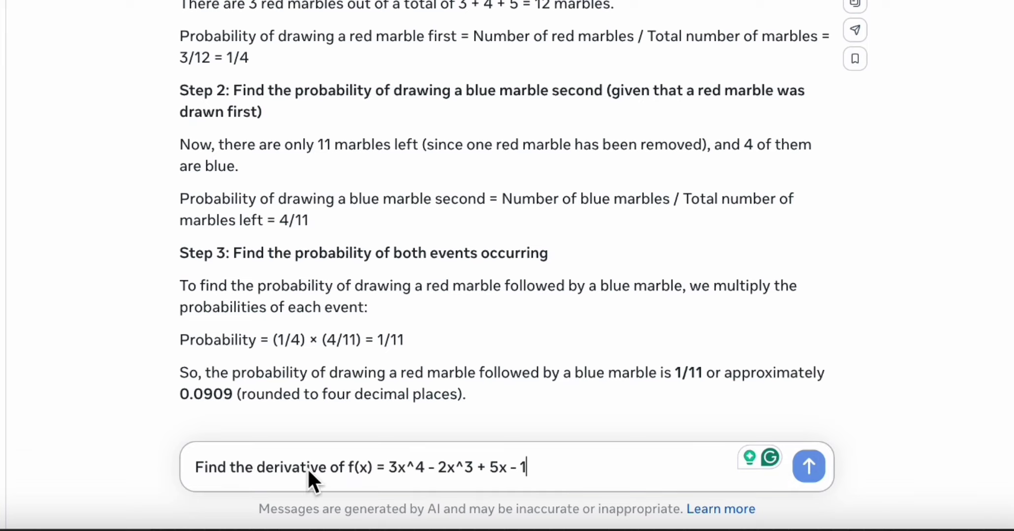
{"action": "key", "text": "Return"}
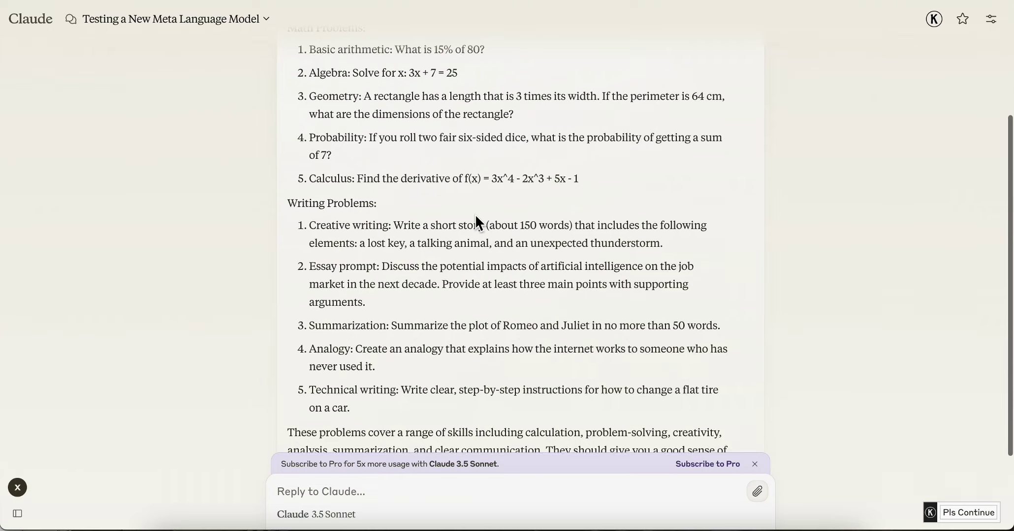
- Copy Claude's 150-word short story prompt with a lost key, a talking animal and an unexpected thunderstorm, and submit it to Meta AI
{"action": "scroll", "coordinate": [475, 214], "scroll_direction": "up", "scroll_amount": 5}
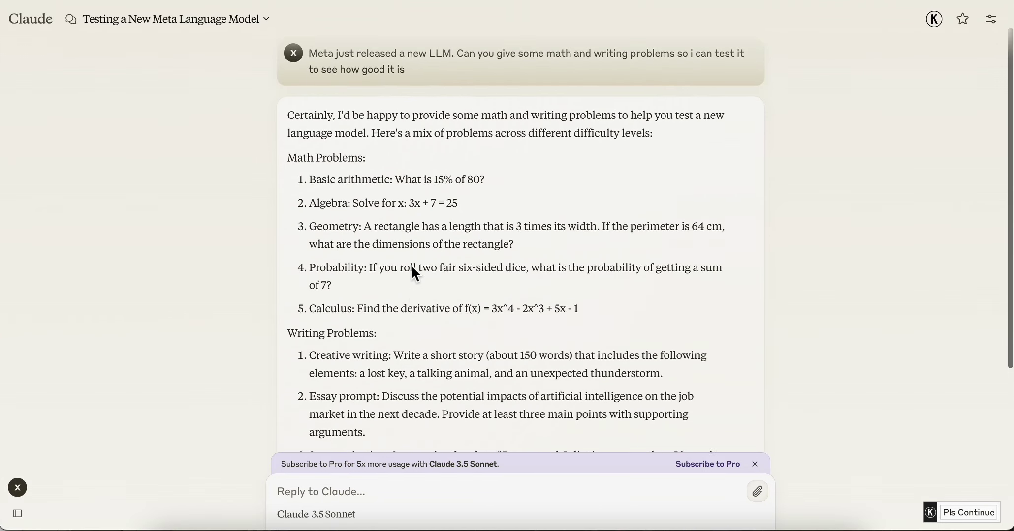
{"action": "scroll", "coordinate": [411, 265], "scroll_direction": "down", "scroll_amount": 5}
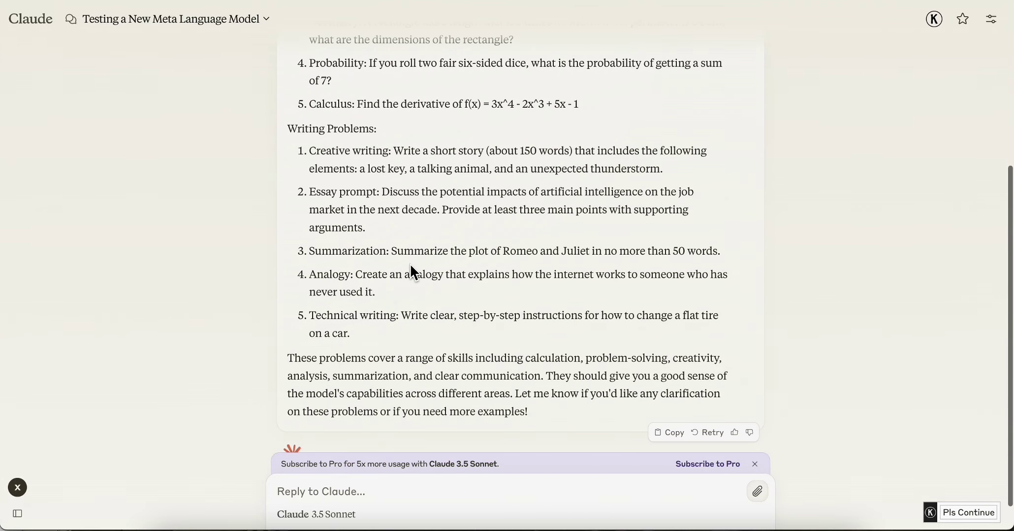
{"action": "scroll", "coordinate": [384, 207], "scroll_direction": "down", "scroll_amount": 1}
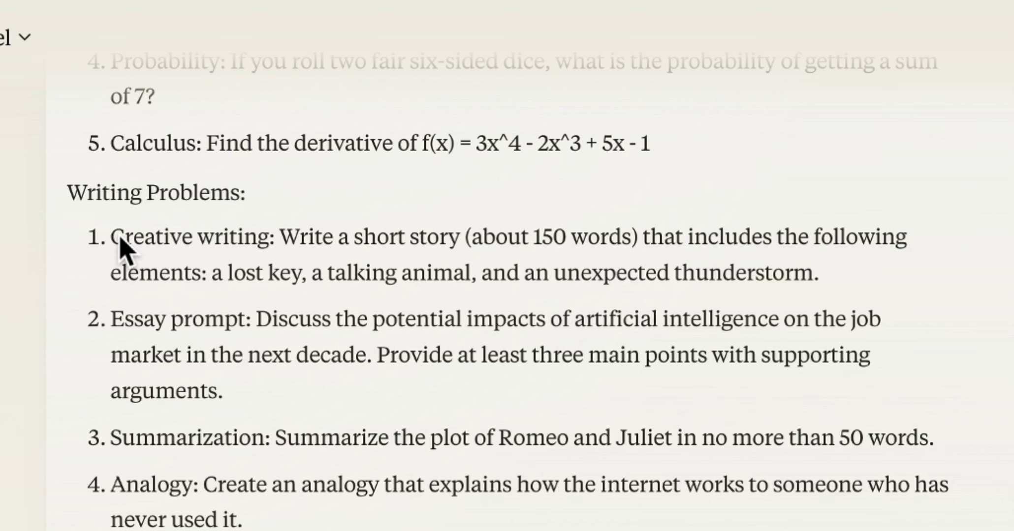
{"action": "left_click_drag", "start_coordinate": [282, 240], "coordinate": [893, 288]}
{"action": "key", "text": "super+c"}
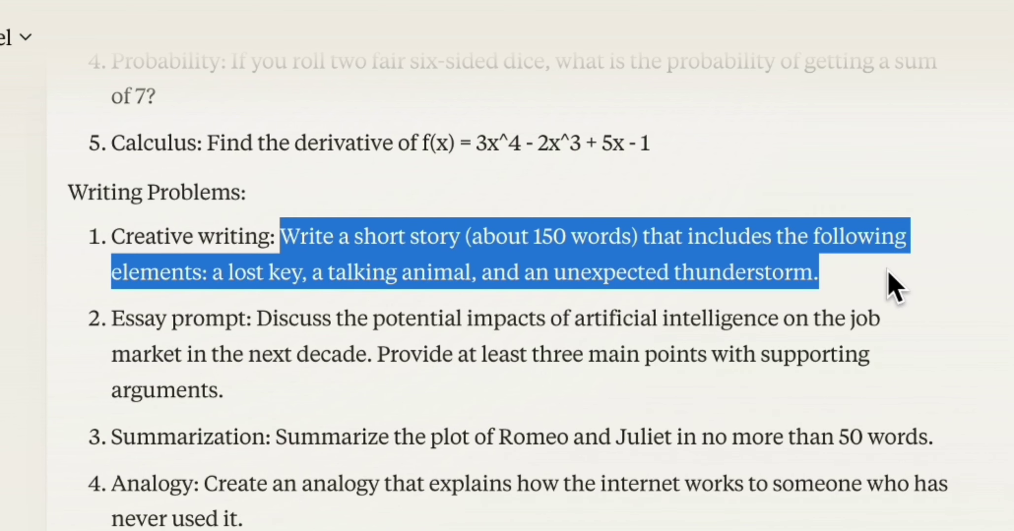
{"action": "left_click", "coordinate": [856, 288]}
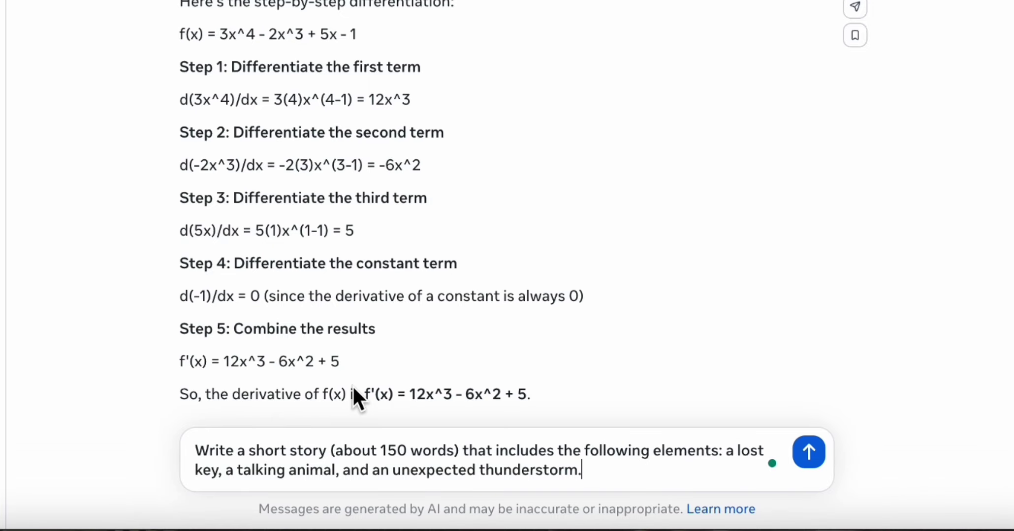
{"action": "key", "text": "Return"}
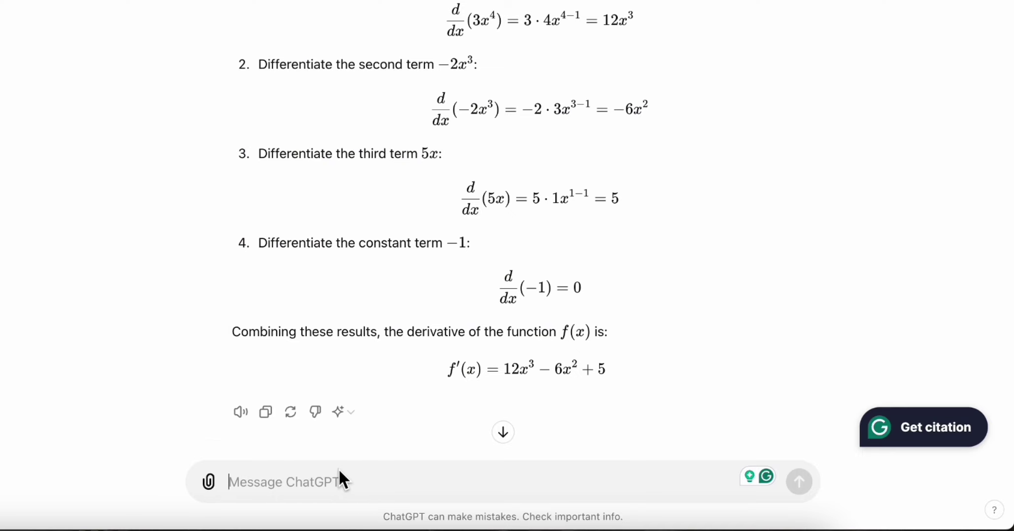
- Submit the 150-word short story prompt to ChatGPT and copy the story it writes
{"action": "key", "text": "super+v"}
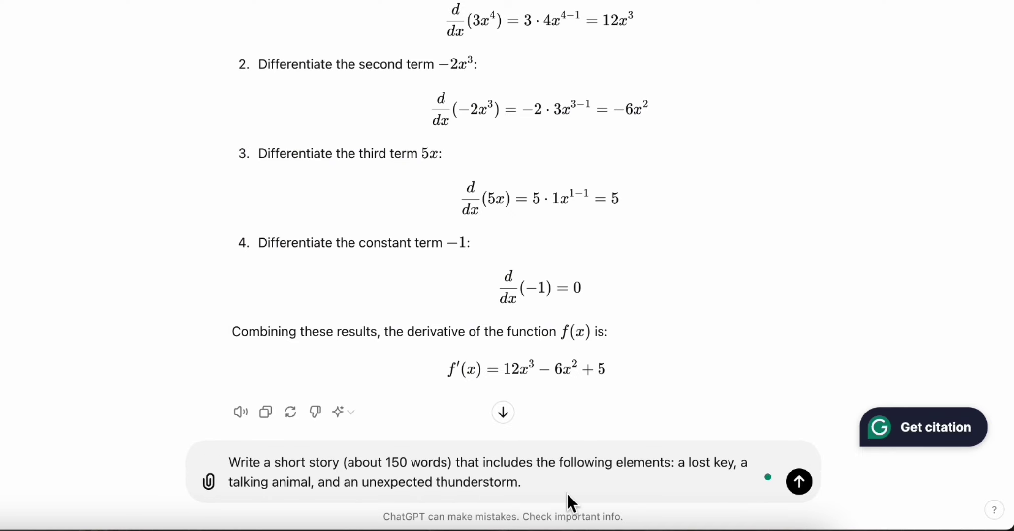
{"action": "key", "text": "Return"}
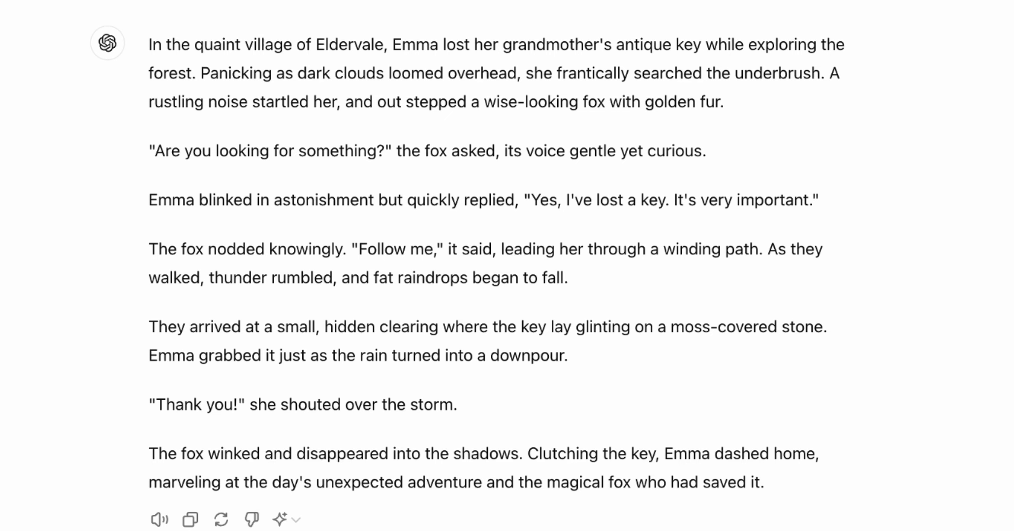
{"action": "left_click_drag", "start_coordinate": [151, 47], "coordinate": [786, 529]}
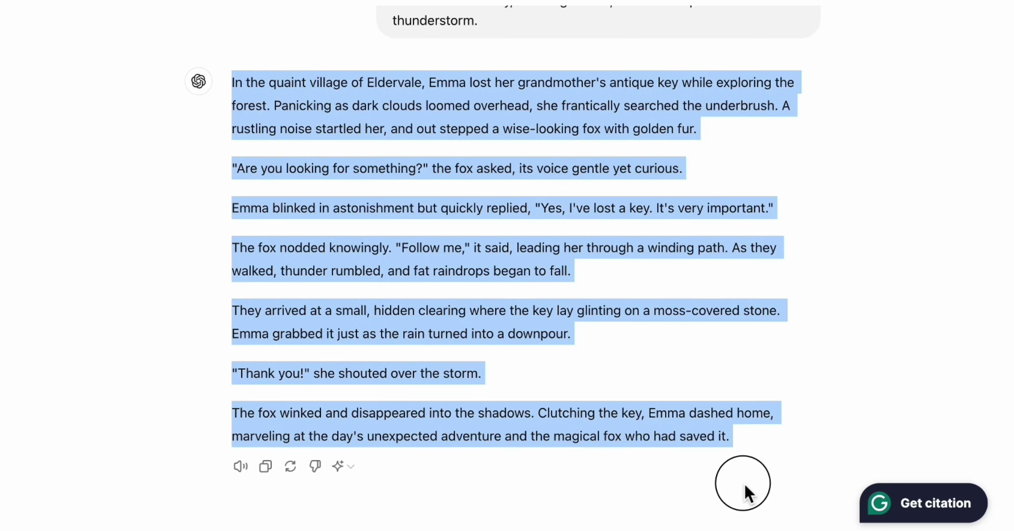
{"action": "left_click_drag", "start_coordinate": [745, 492], "coordinate": [765, 446]}
{"action": "left_click", "coordinate": [765, 446]}
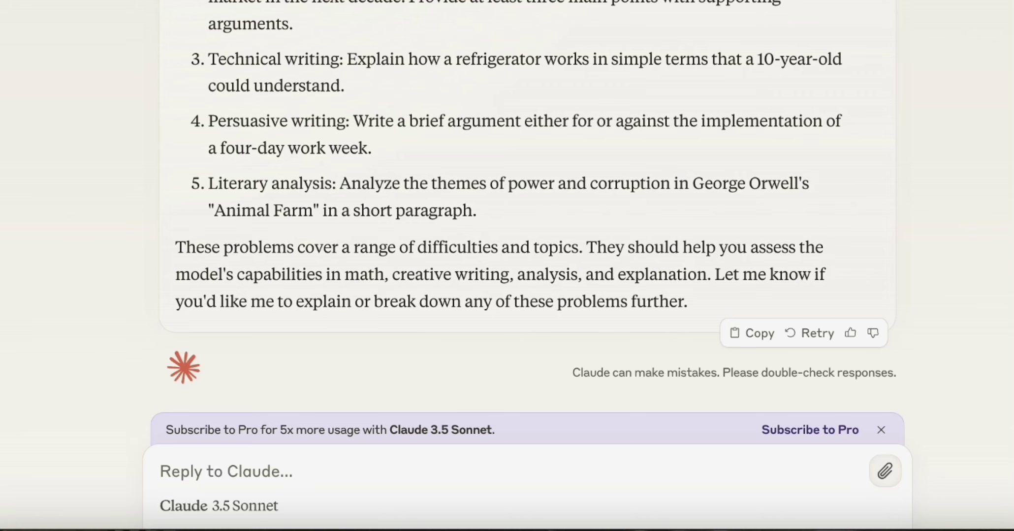
- In Claude's reply field, write "whose story is better?" followed by ChatGPT's story and Meta AI's story, each in quotation marks
{"action": "type", "text": "whose story is better"}
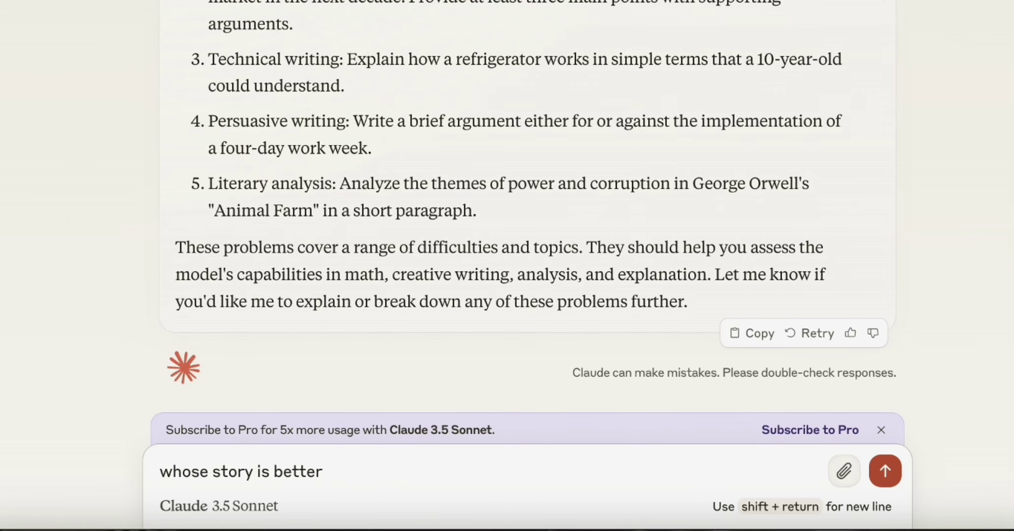
{"action": "type", "text": "?"}
{"action": "type", "text": "\"In the quaint village of Eldervale, Emma lost her grandmother's antique key while exploring the forest. Panicking as dark clouds loomed overhead, she frantically searched the underbrush. A rustling noise startled her, and out stepped a wise-looking fox with golden fur. \"Are you looking for something?\" the fox asked, its voice gentle yet curious. Emma blinked in astonishment but quickly replied, \"Yes, I've lost a key. It's very important.\" The fox nodded knowingly. \"Follow me,\" it said, leading her through a winding path. As they walked, thunder rumbled, and fat raindrops began to fall. They arrived at a small, hidden clearing where the key lay glinting on a moss-covered stone. Emma grabbed it just as the rain turned into a downpour. \"Thank you!\" she shouted over the storm. The fox winked and disappeared into the shadows. Clutching the key, Emma dashed home, marveling at the day's unexpected adventure and the magical fox who had saved it.\""}
{"action": "type", "text": "\""}
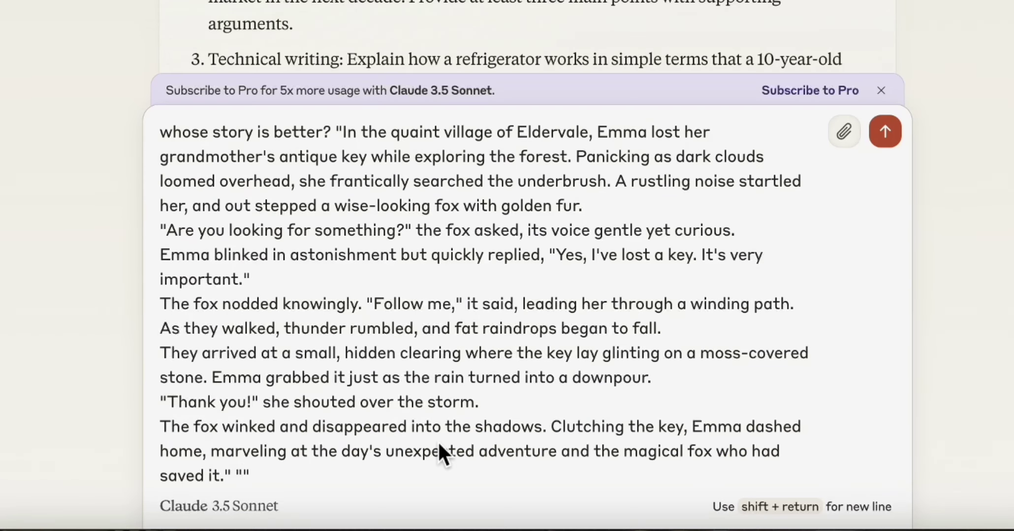
{"action": "key", "text": "ctrl+v"}
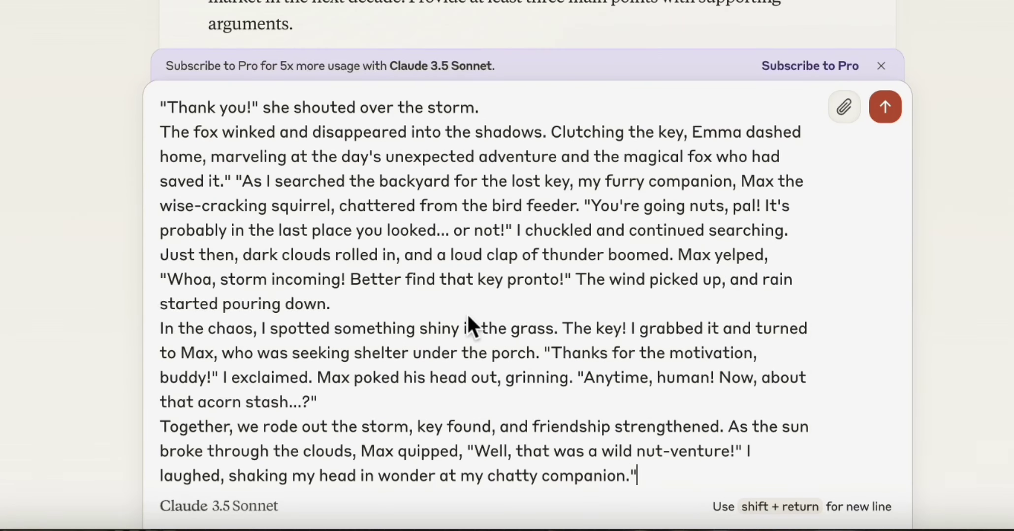
- Add "You must pick one as you fav." after the question and submit the story comparison to Claude
{"action": "key", "text": "ctrl+Home"}
{"action": "type", "text": "You must "}
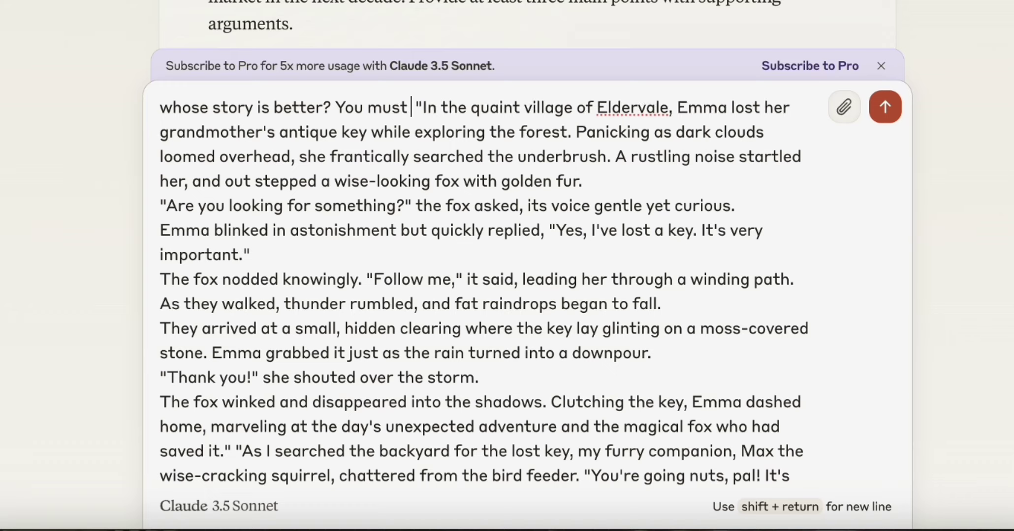
{"action": "type", "text": "pick"}
{"action": "key", "text": "Return"}
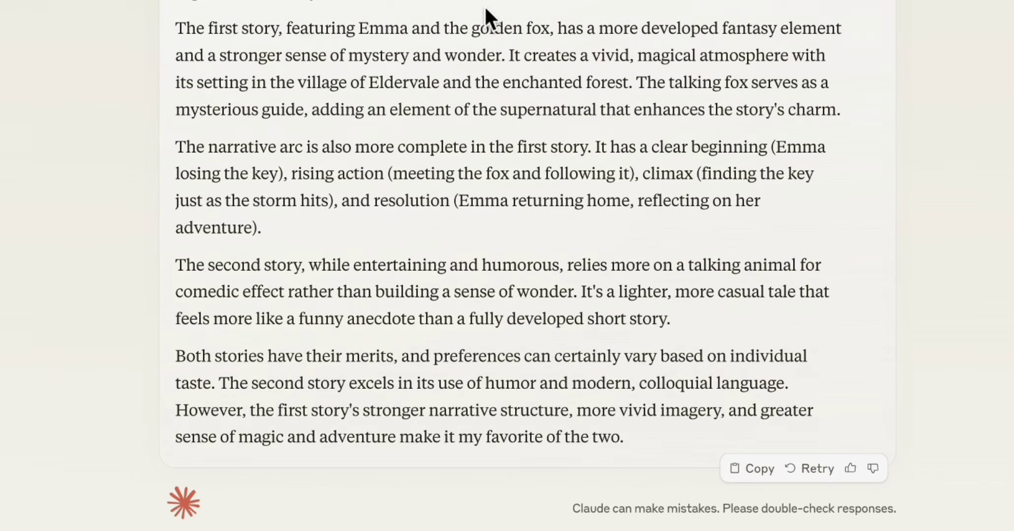
- Review the submitted stories and read Claude's reasons for its favorite
{"action": "scroll", "coordinate": [483, 6], "scroll_direction": "up", "scroll_amount": 15}
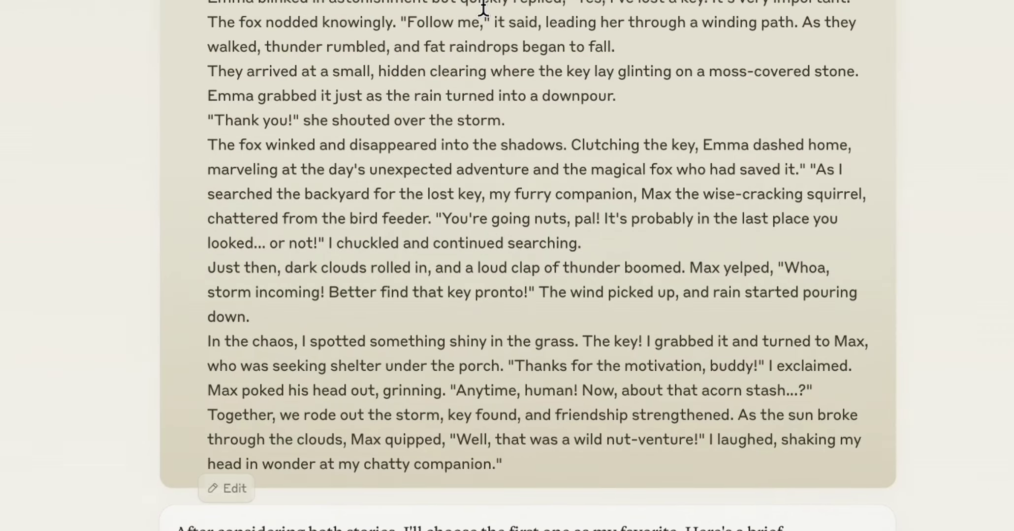
{"action": "scroll", "coordinate": [569, 151], "scroll_direction": "down", "scroll_amount": 1}
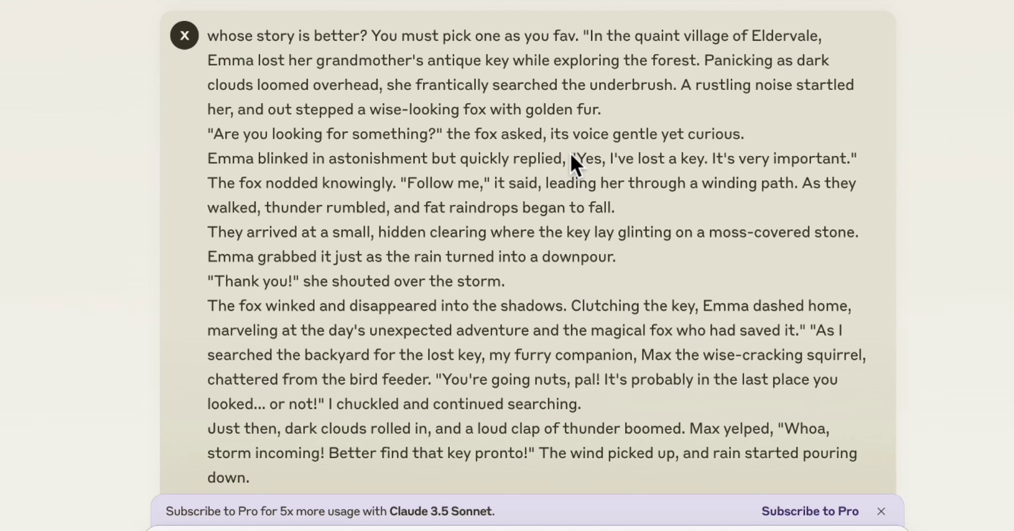
{"action": "scroll", "coordinate": [567, 150], "scroll_direction": "down", "scroll_amount": 2}
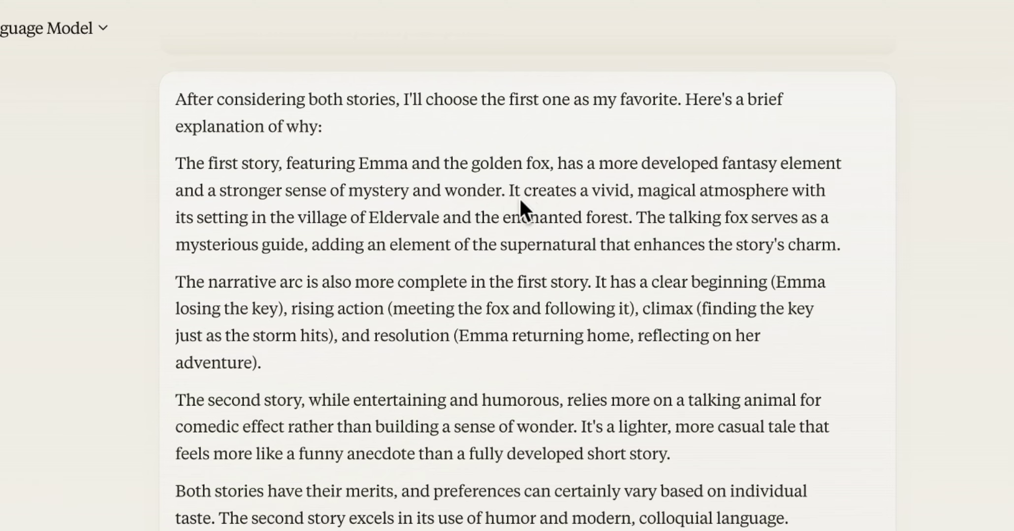
{"action": "scroll", "coordinate": [519, 197], "scroll_direction": "down", "scroll_amount": 5}
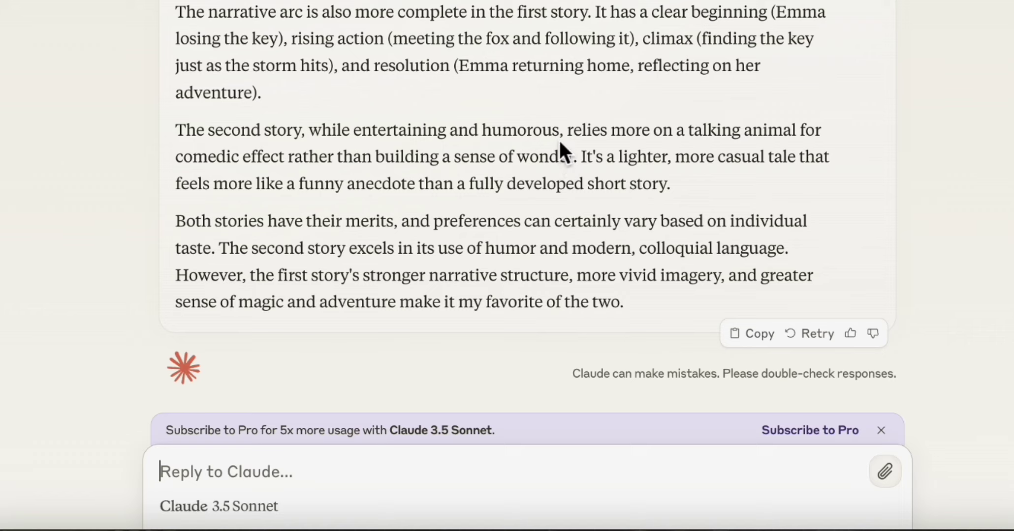
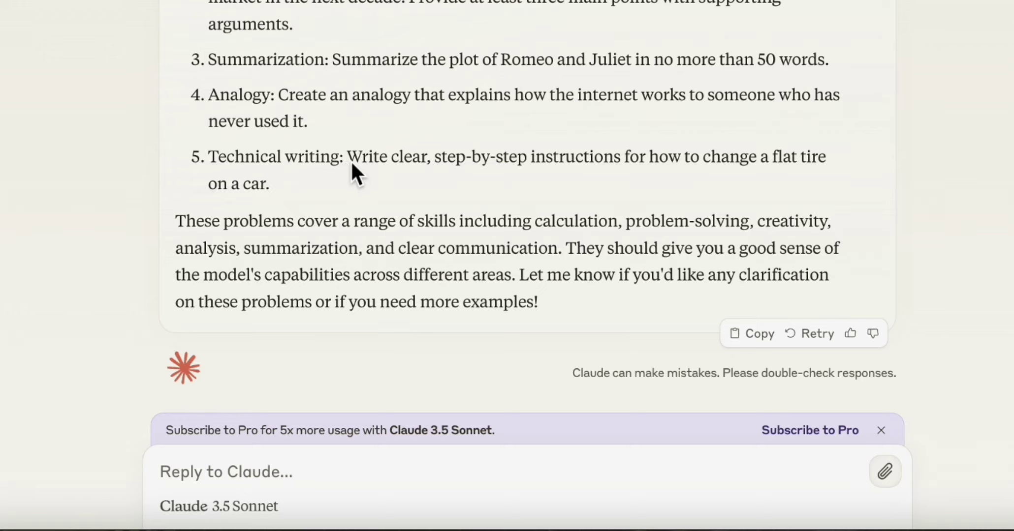
- Copy Claude's technical writing prompt on step-by-step instructions for changing a flat tire and submit it to both Meta AI and ChatGPT
{"action": "left_click_drag", "start_coordinate": [295, 183], "coordinate": [348, 162]}
{"action": "key", "text": "ctrl+c"}
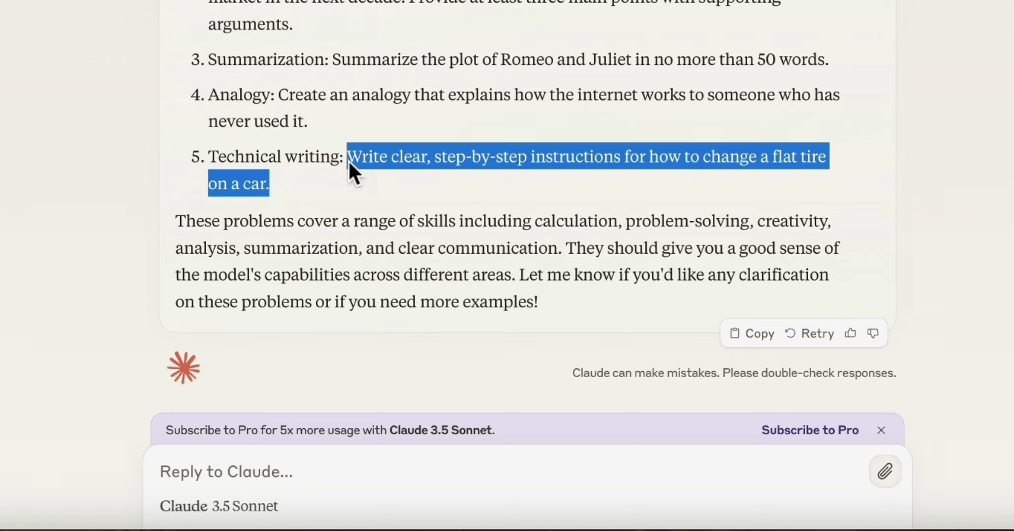
{"action": "left_click", "coordinate": [454, 176]}
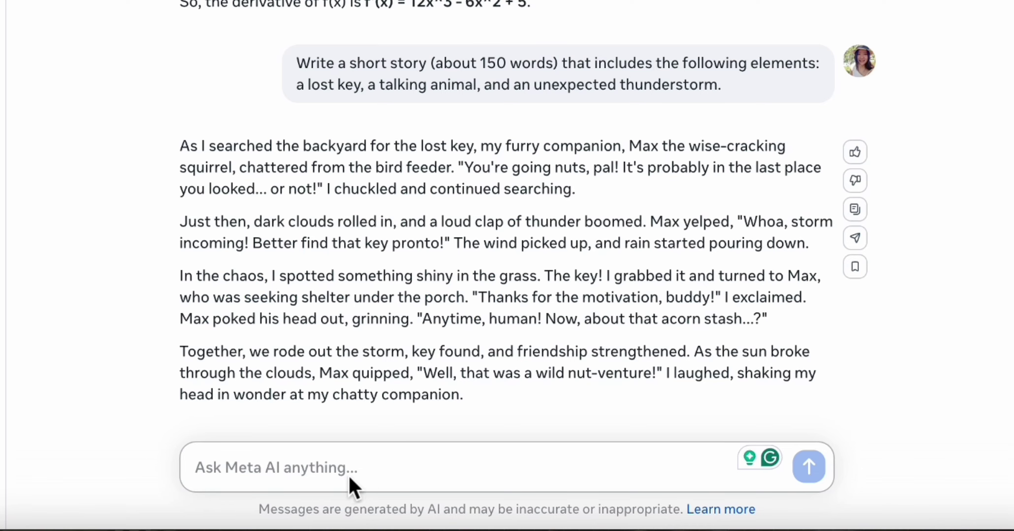
{"action": "left_click", "coordinate": [351, 482]}
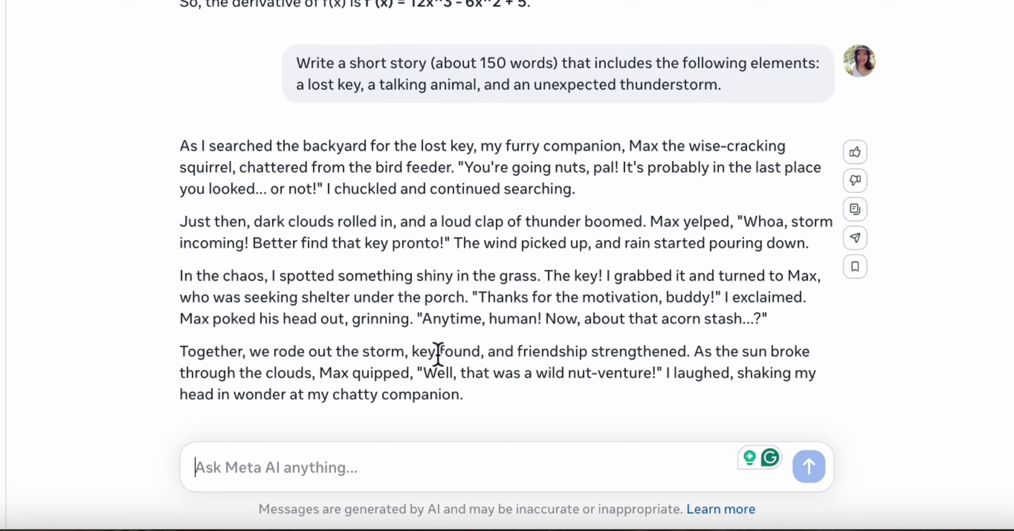
{"action": "type", "text": "Write clear, step-by-step instructions for how to change a flat tire on a car."}
{"action": "key", "text": "Return"}
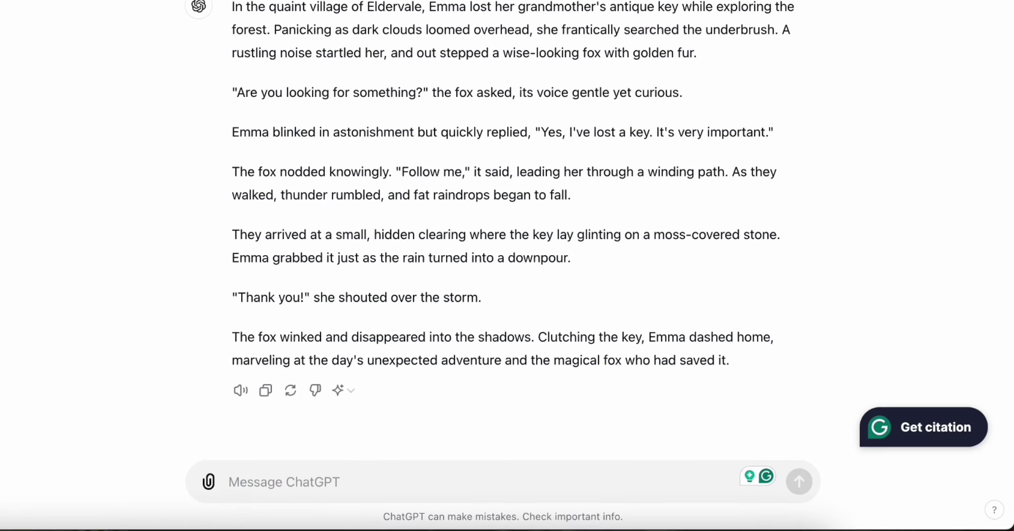
{"action": "key", "text": "ctrl+v"}
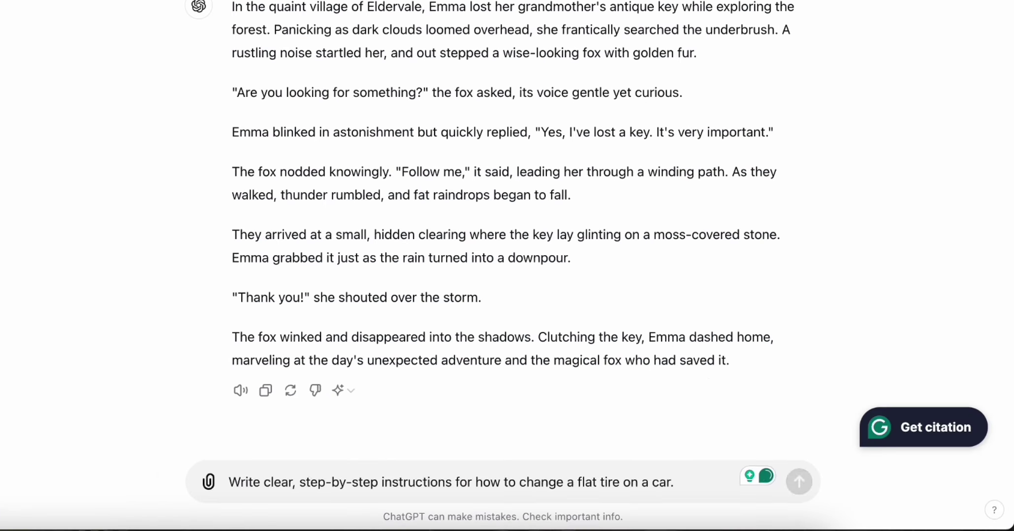
{"action": "key", "text": "Return"}
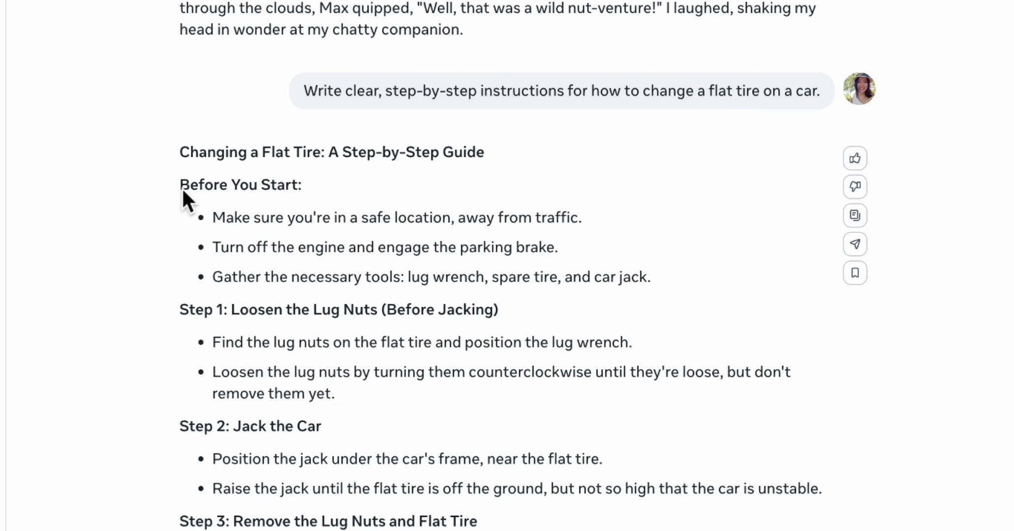
- Compare Meta AI's flat tire guide with ChatGPT's, including the preparation and materials sections and the individual steps
{"action": "left_click_drag", "start_coordinate": [197, 209], "coordinate": [687, 285]}
{"action": "left_click", "coordinate": [573, 472]}
{"action": "scroll", "coordinate": [573, 473], "scroll_direction": "down", "scroll_amount": 8}
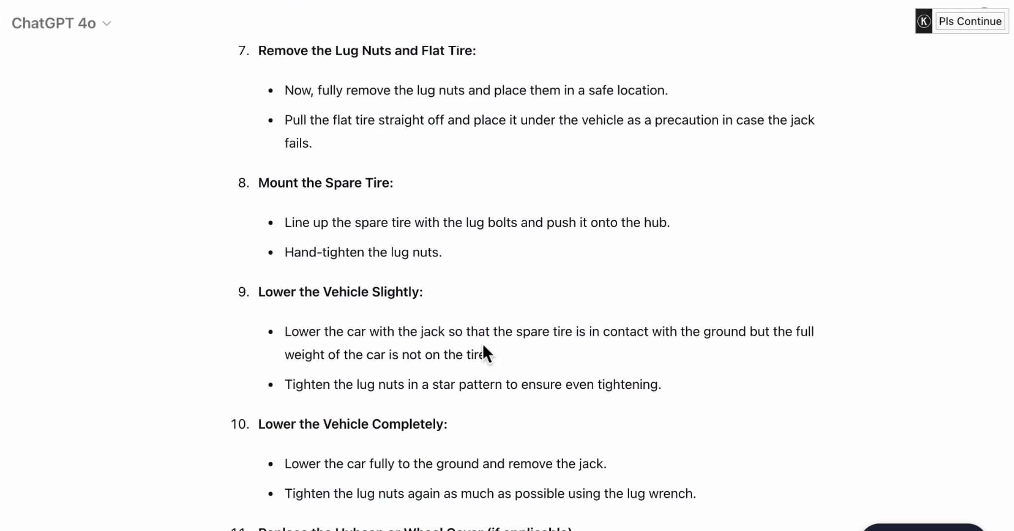
{"action": "scroll", "coordinate": [480, 341], "scroll_direction": "down", "scroll_amount": 2}
{"action": "scroll", "coordinate": [480, 341], "scroll_direction": "up", "scroll_amount": 12}
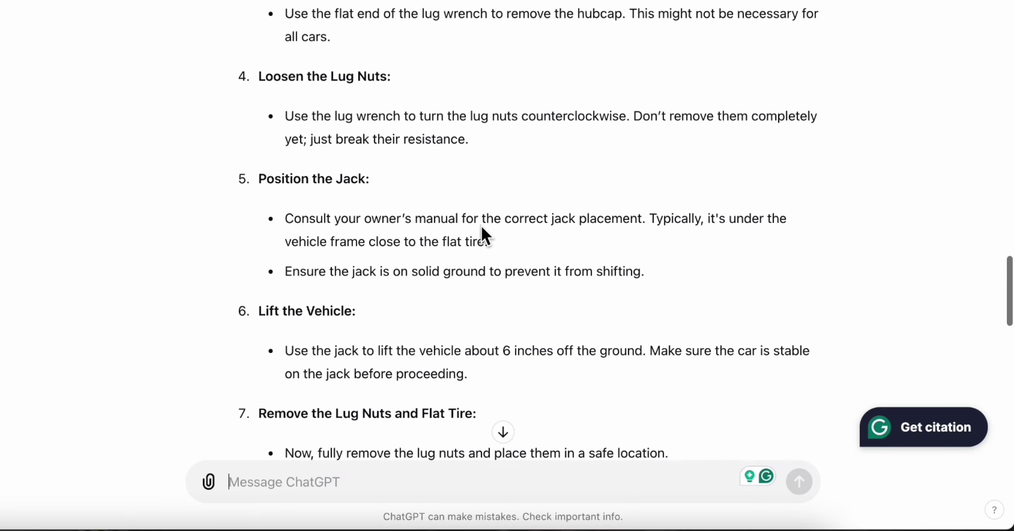
{"action": "scroll", "coordinate": [479, 223], "scroll_direction": "up", "scroll_amount": 6}
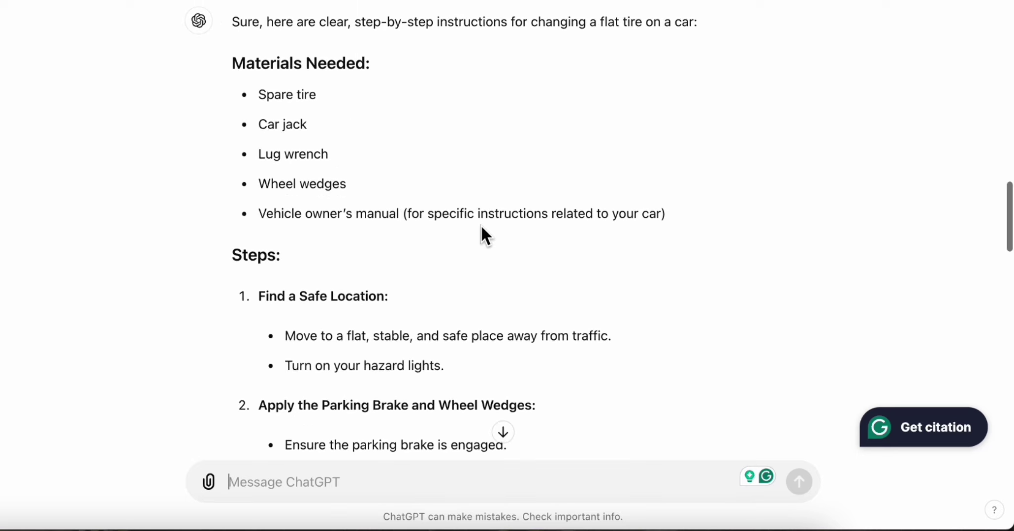
{"action": "left_click_drag", "start_coordinate": [230, 68], "coordinate": [571, 200]}
{"action": "left_click", "coordinate": [649, 234]}
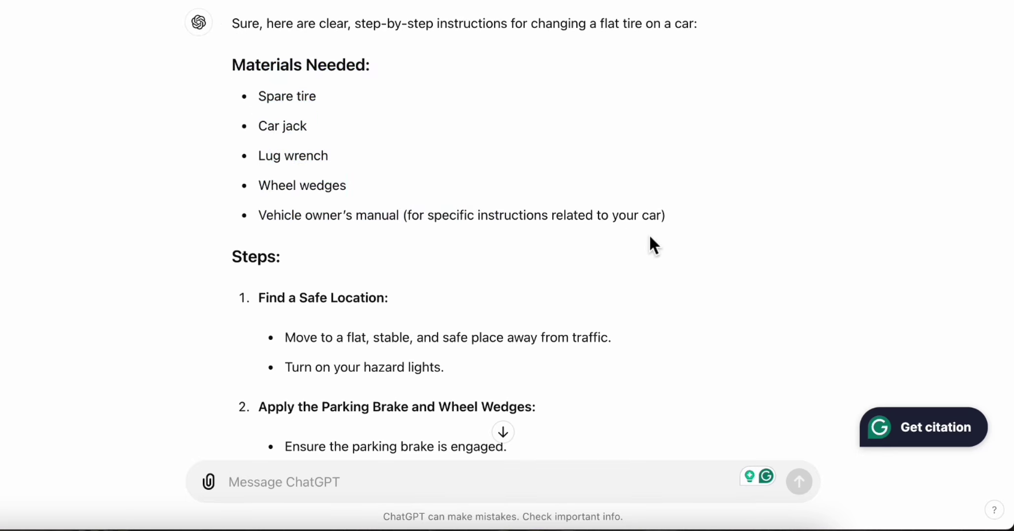
{"action": "scroll", "coordinate": [465, 279], "scroll_direction": "down", "scroll_amount": 15}
{"action": "scroll", "coordinate": [465, 278], "scroll_direction": "down", "scroll_amount": 10}
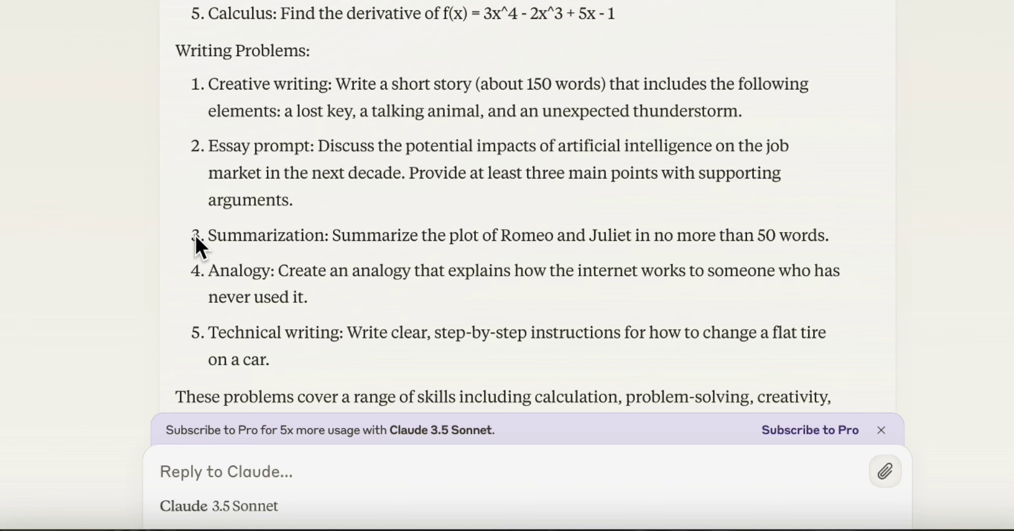
- Copy Claude's prompt "Summarize the plot of Romeo and Juliet in no more than 50 words." and submit it to ChatGPT
{"action": "left_click_drag", "start_coordinate": [332, 234], "coordinate": [825, 232]}
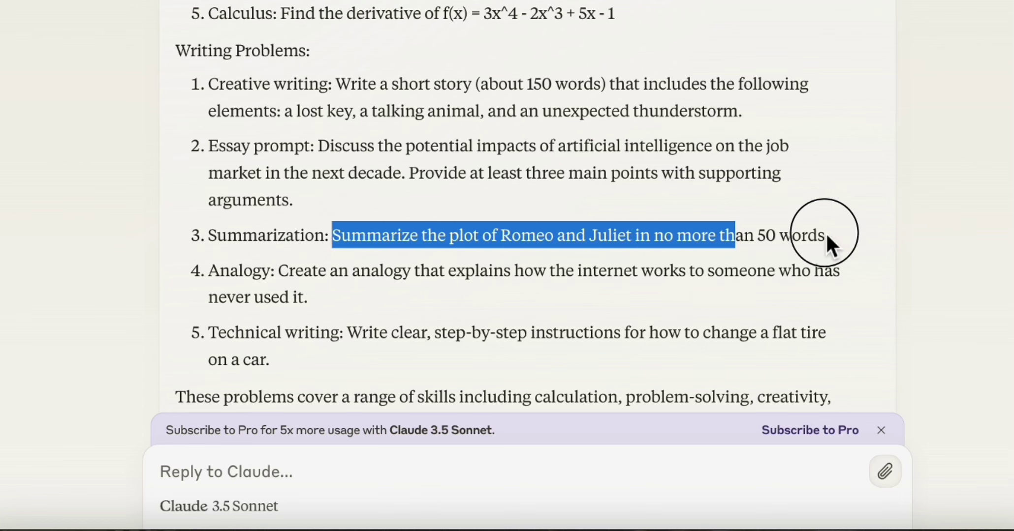
{"action": "left_click", "coordinate": [681, 184]}
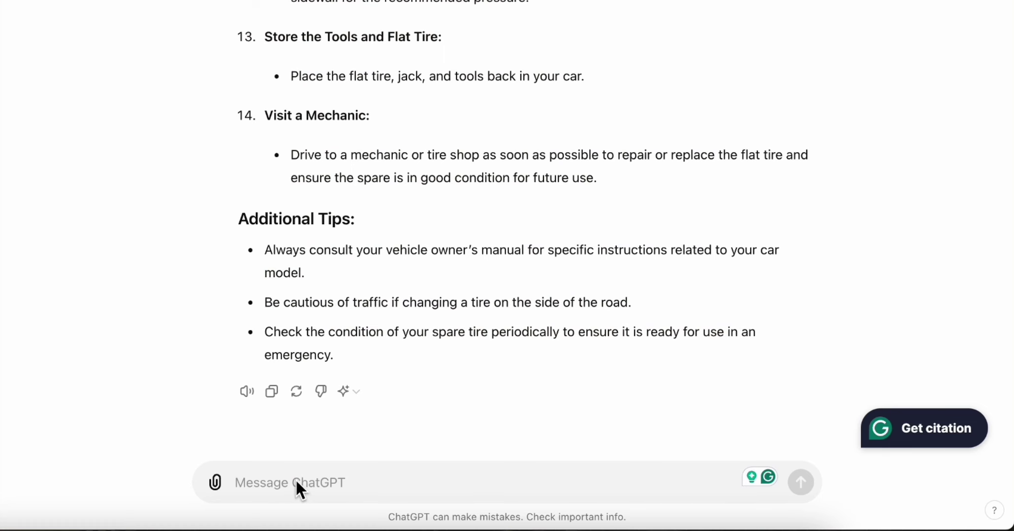
{"action": "type", "text": "Summarize the plot of Romeo and Juliet in no more than 50 words."}
{"action": "key", "text": "Return"}
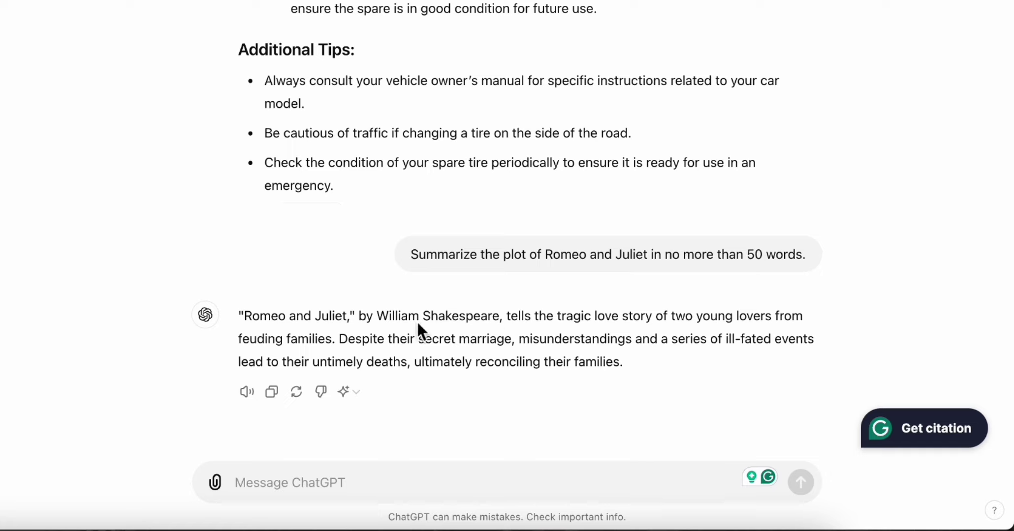
- Read ChatGPT's Romeo and Juliet summary closely, sentence by sentence
{"action": "left_click_drag", "start_coordinate": [506, 316], "coordinate": [339, 340]}
{"action": "left_click", "coordinate": [512, 325]}
{"action": "left_click_drag", "start_coordinate": [507, 317], "coordinate": [384, 345]}
{"action": "left_click", "coordinate": [362, 350]}
{"action": "left_click", "coordinate": [651, 361]}
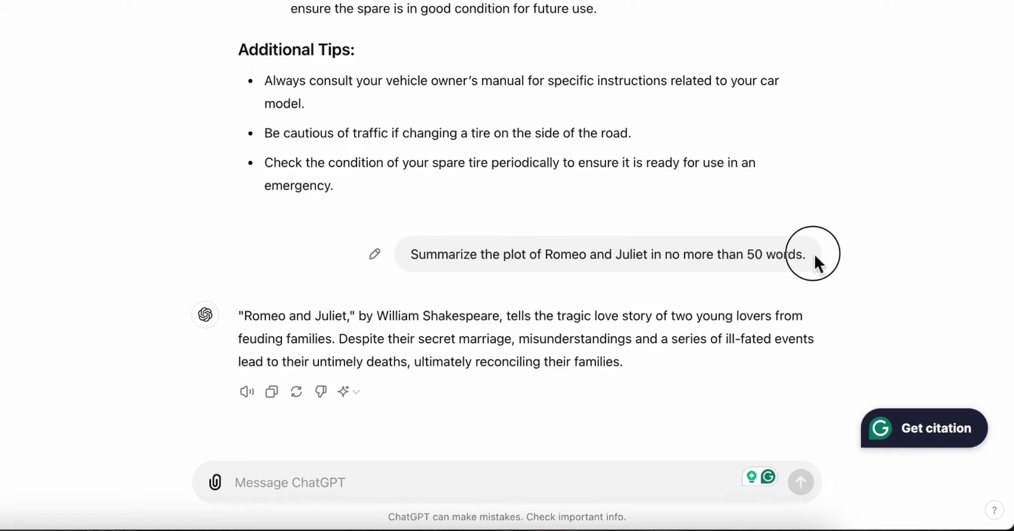
- Copy the Romeo and Juliet summary prompt from ChatGPT, submit it to Claude, and read the resulting summary
{"action": "left_click_drag", "start_coordinate": [813, 253], "coordinate": [421, 248]}
{"action": "left_click", "coordinate": [495, 253]}
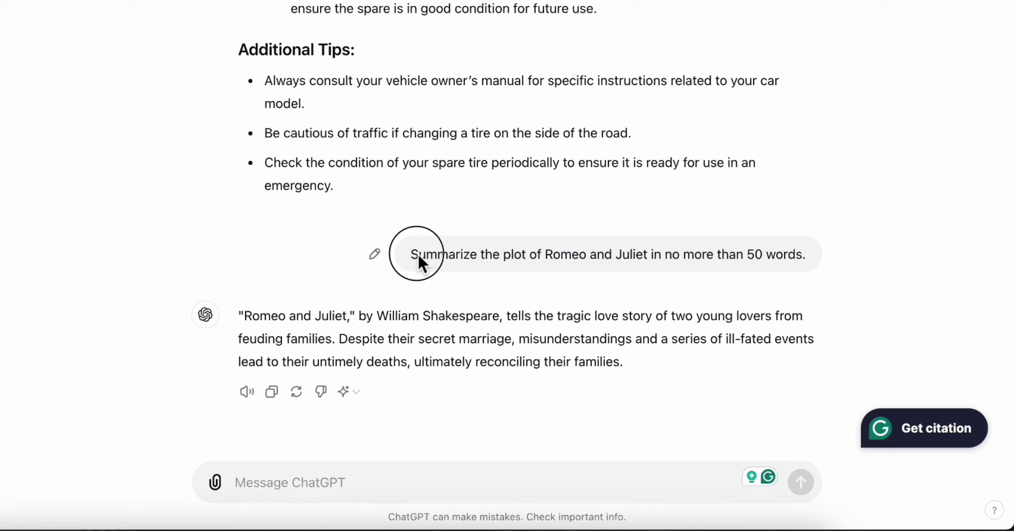
{"action": "left_click_drag", "start_coordinate": [418, 252], "coordinate": [837, 254]}
{"action": "key", "text": "ctrl+c"}
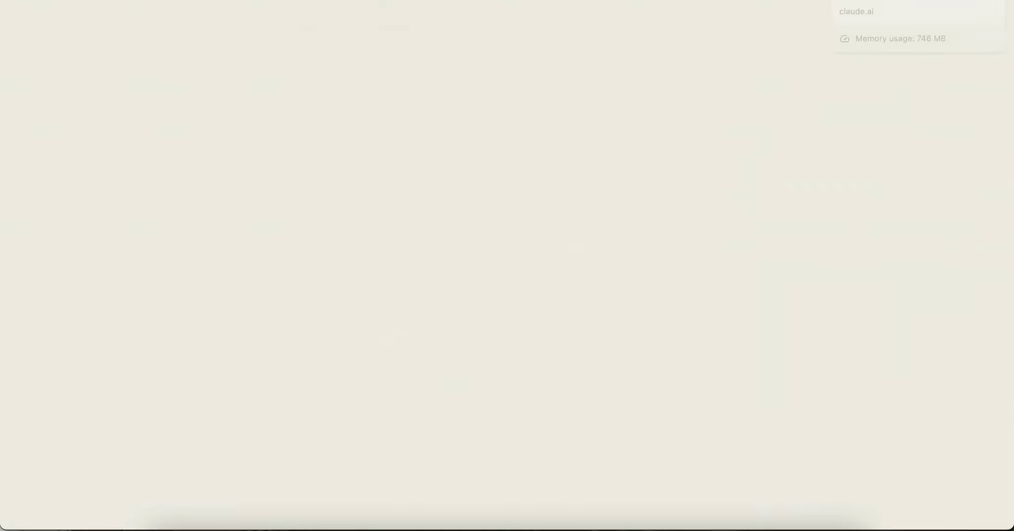
{"action": "left_click", "coordinate": [374, 488]}
{"action": "key", "text": "ctrl+v"}
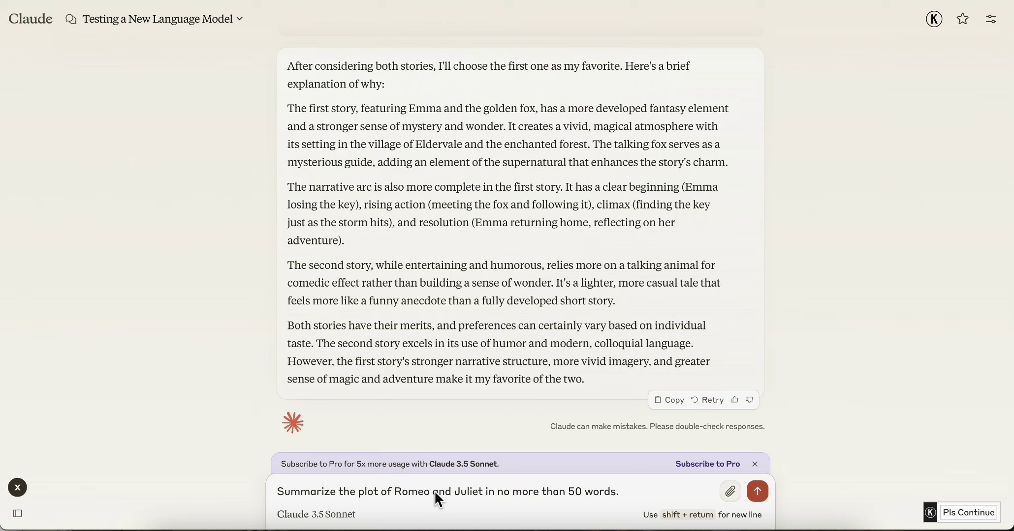
{"action": "key", "text": "Return"}
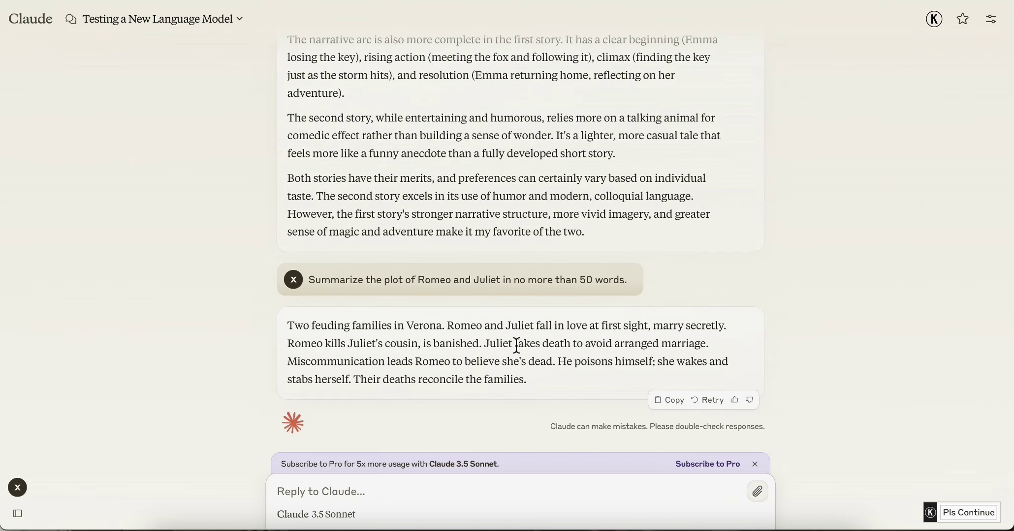
{"action": "left_click_drag", "start_coordinate": [290, 330], "coordinate": [455, 336]}
{"action": "left_click", "coordinate": [553, 404]}
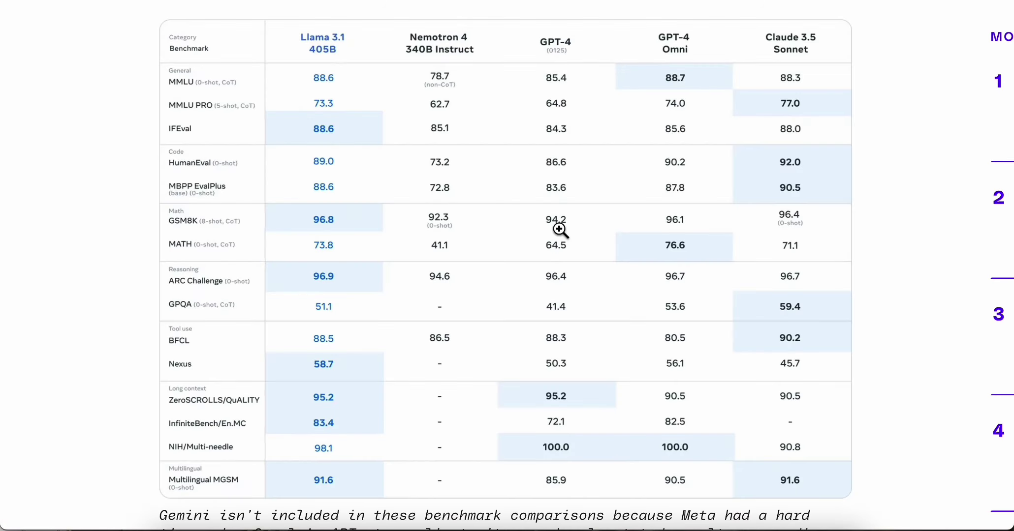
- Examine the Llama 3.1 405B benchmark comparison and the Measuring Massive Multitask Language Understanding repository
{"action": "scroll", "coordinate": [557, 226], "scroll_direction": "down", "scroll_amount": 8}
{"action": "scroll", "coordinate": [556, 225], "scroll_direction": "down", "scroll_amount": 3}
{"action": "scroll", "coordinate": [556, 225], "scroll_direction": "up", "scroll_amount": 10}
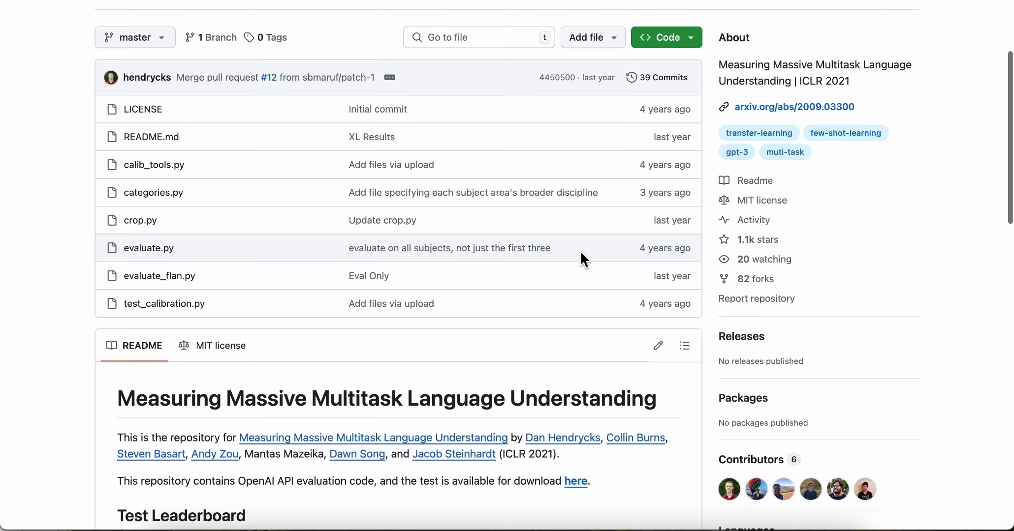
- Examine the repository README's test download note and the Test Leaderboard of model results
{"action": "scroll", "coordinate": [580, 255], "scroll_direction": "down", "scroll_amount": 2}
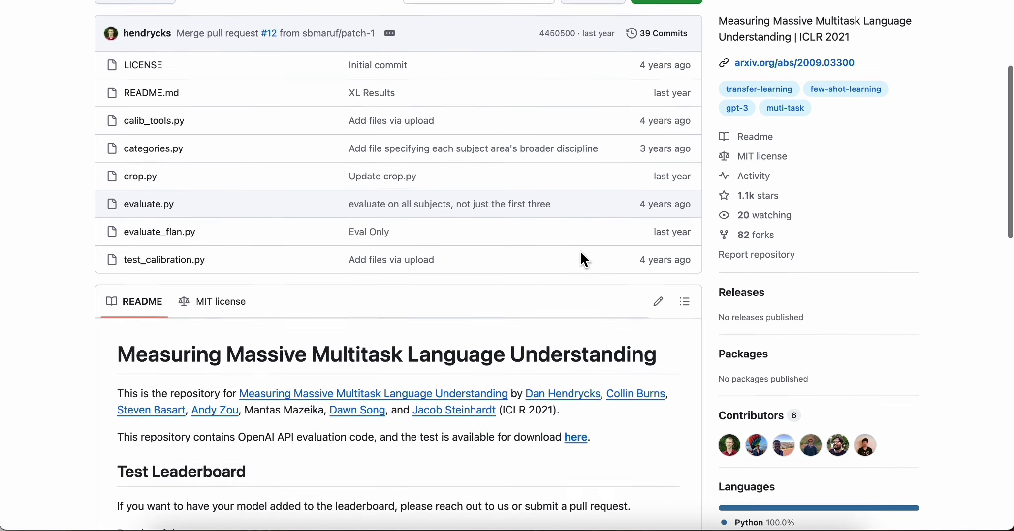
{"action": "scroll", "coordinate": [580, 253], "scroll_direction": "down", "scroll_amount": 5}
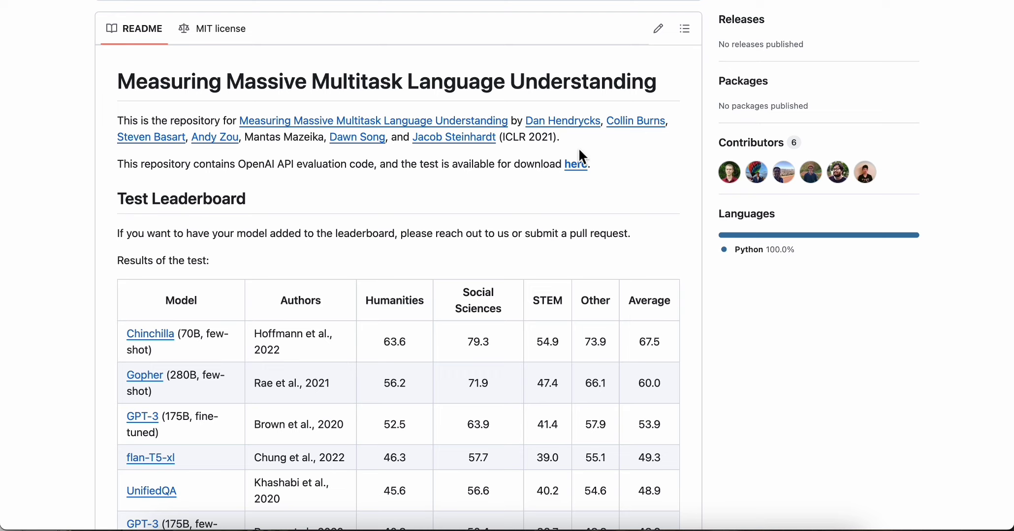
{"action": "left_click_drag", "start_coordinate": [515, 170], "coordinate": [615, 169]}
{"action": "left_click", "coordinate": [578, 195]}
- Switch to Finder, go into the downloaded test data's dev folder, and open high_school_biology_dev.csv in Numbers
{"action": "key", "text": "super+Tab"}
{"action": "double_click", "coordinate": [208, 76]}
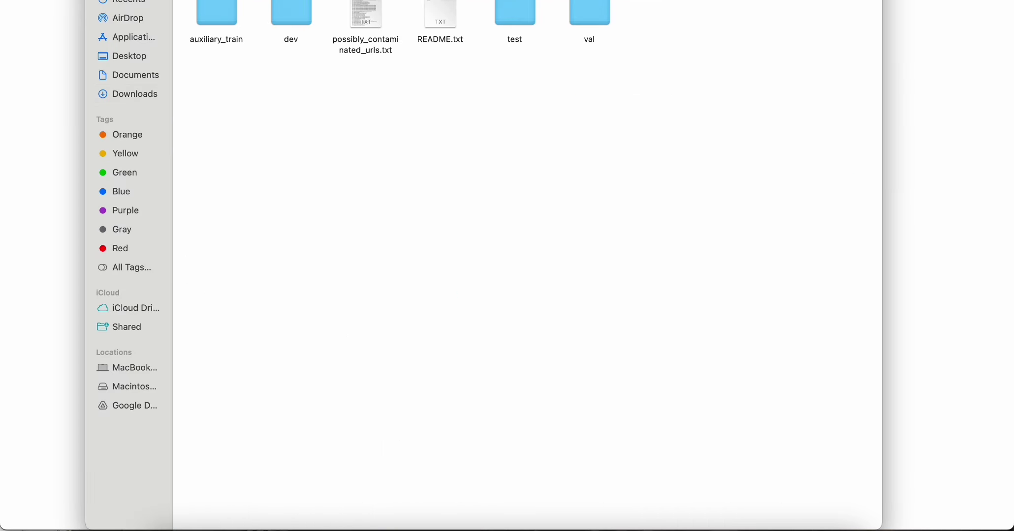
{"action": "double_click", "coordinate": [291, 12]}
{"action": "right_click", "coordinate": [429, 101]}
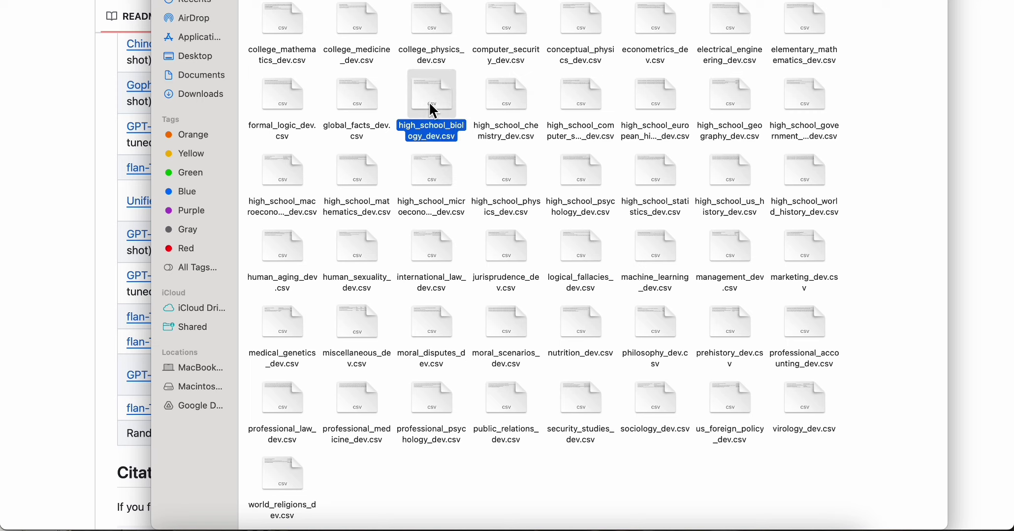
{"action": "mouse_move", "coordinate": [496, 125]}
{"action": "left_click", "coordinate": [675, 127]}
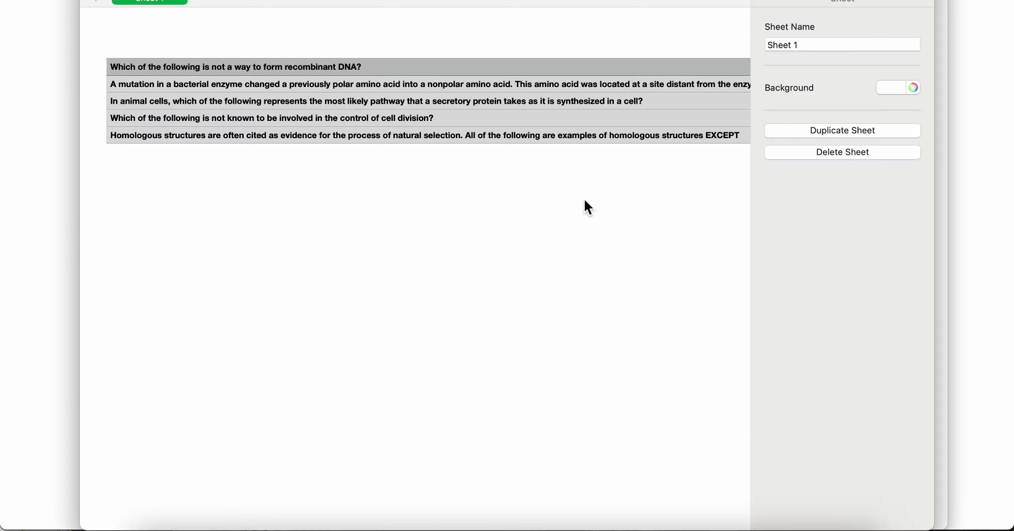
- Examine the high school biology questions, their answer options across the columns, and the answer key in column F
{"action": "left_click", "coordinate": [226, 83]}
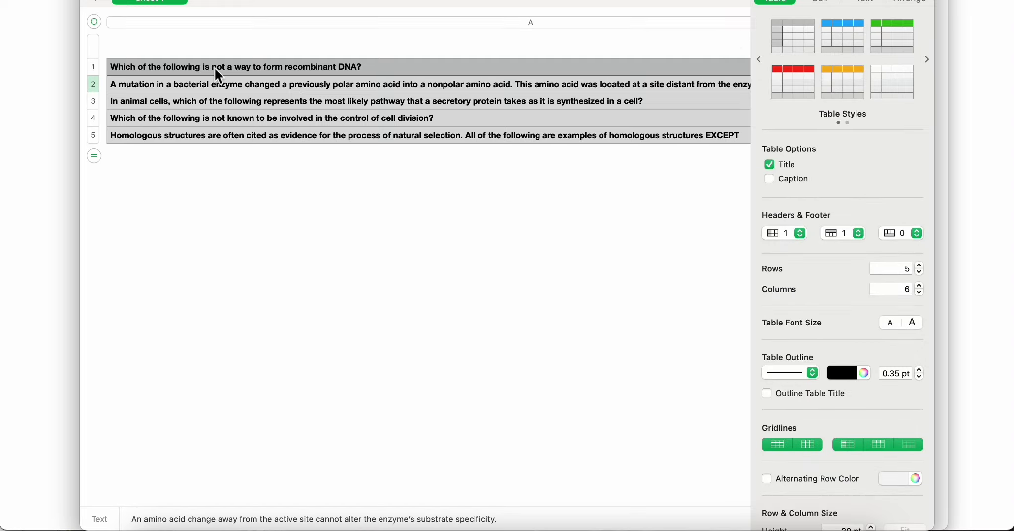
{"action": "scroll", "coordinate": [250, 66], "scroll_direction": "right", "scroll_amount": 10}
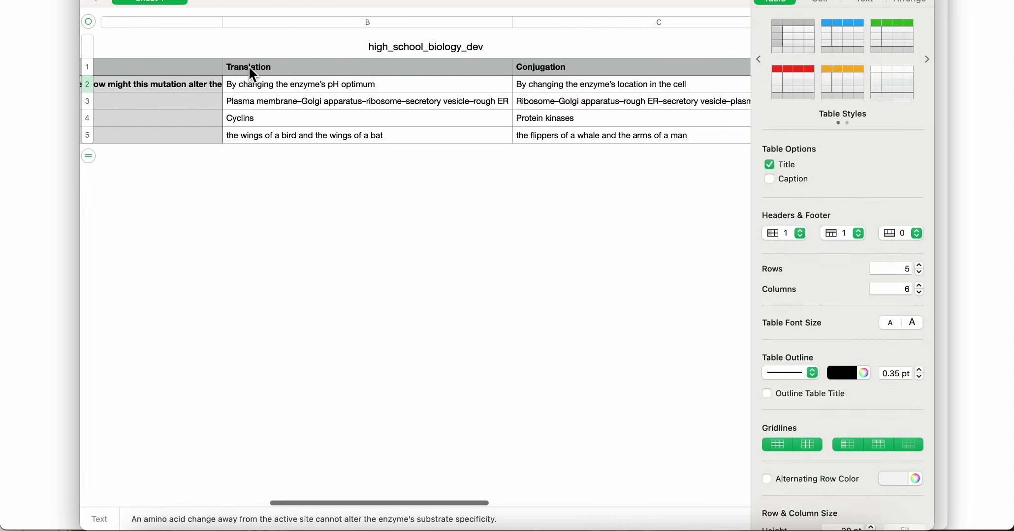
{"action": "left_click", "coordinate": [440, 68]}
{"action": "left_click", "coordinate": [567, 73]}
{"action": "left_click", "coordinate": [566, 72]}
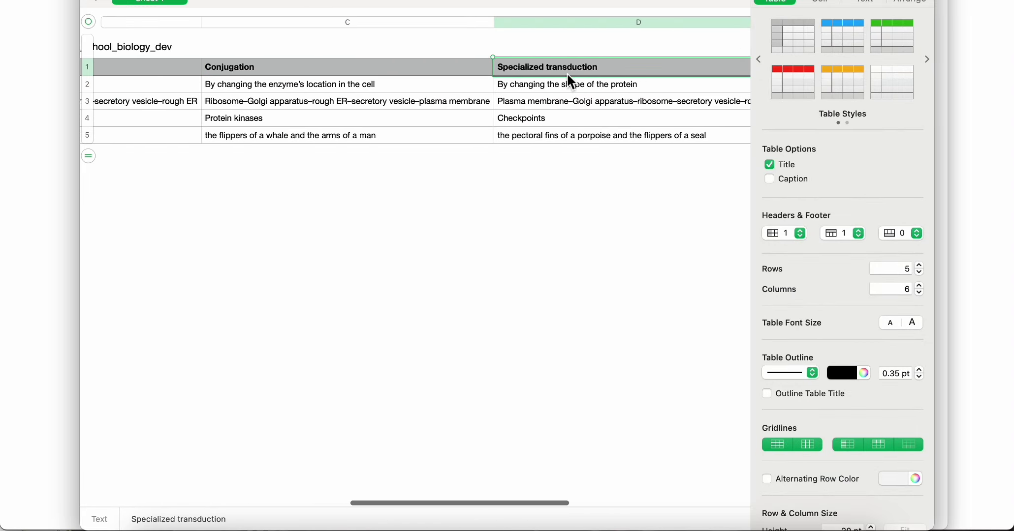
{"action": "left_click", "coordinate": [669, 67]}
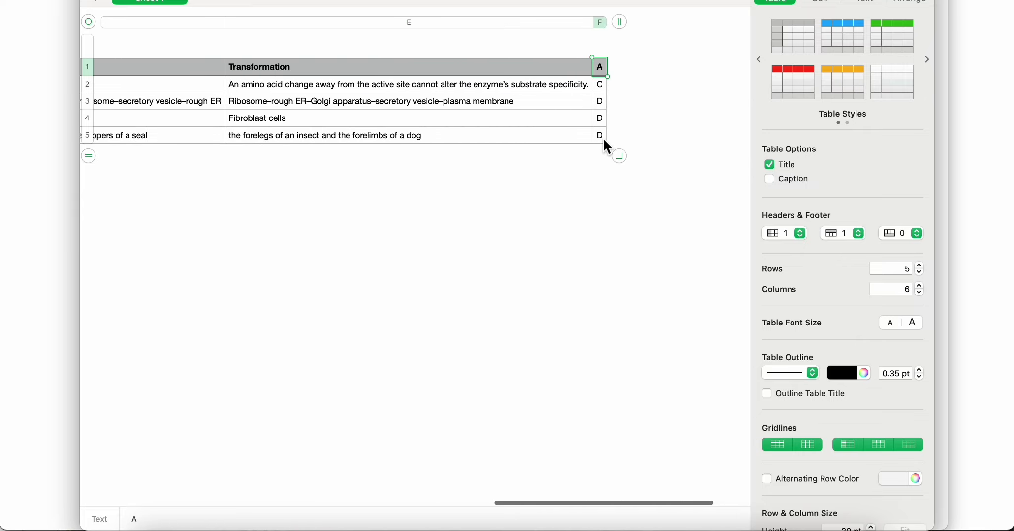
{"action": "left_click", "coordinate": [602, 136]}
{"action": "left_click", "coordinate": [601, 69]}
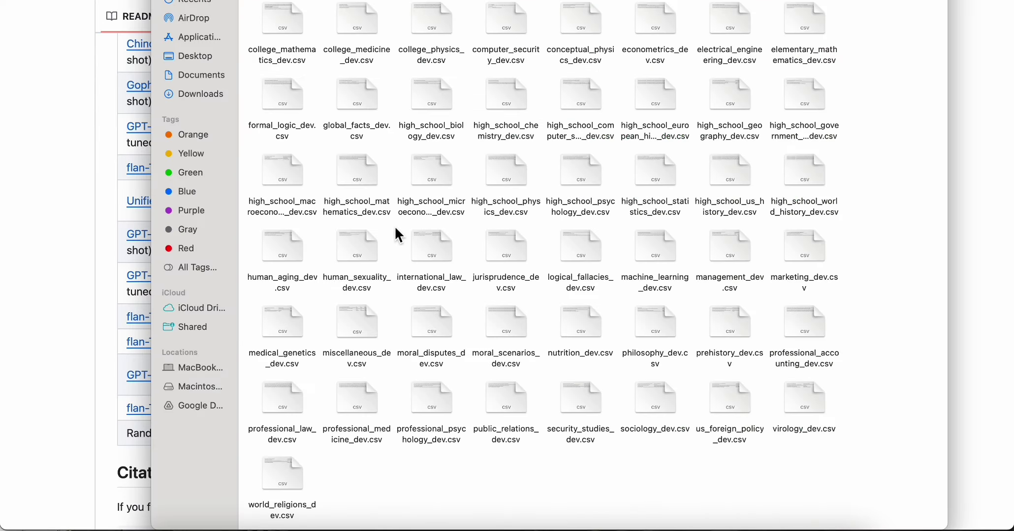
- Look over the subject files in the dev folder and open machine_learning_dev.csv
{"action": "left_click", "coordinate": [364, 91]}
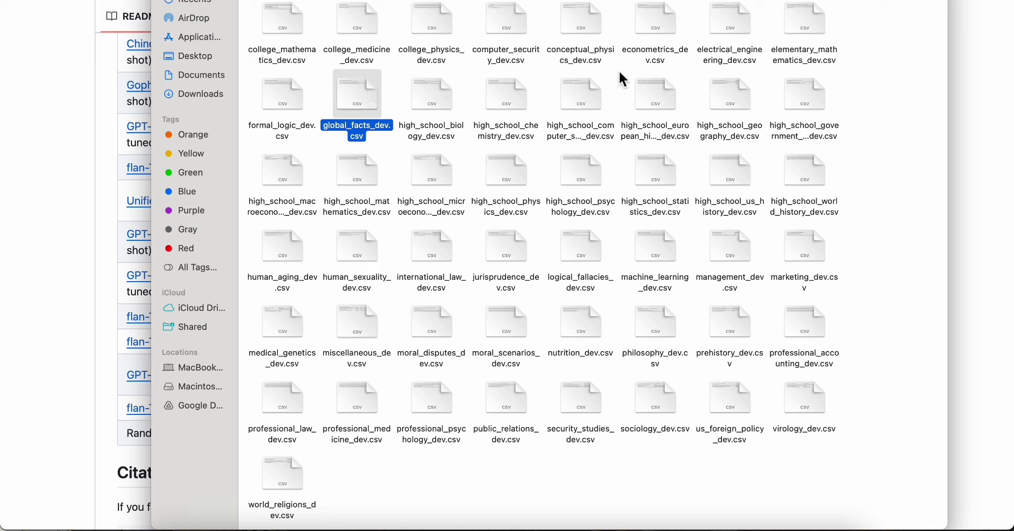
{"action": "left_click", "coordinate": [585, 104]}
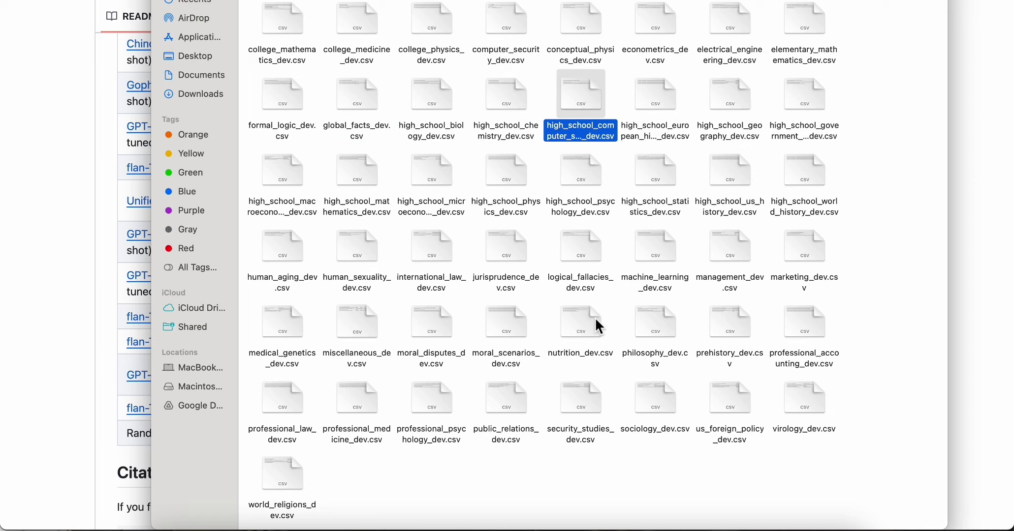
{"action": "left_click", "coordinate": [657, 252]}
{"action": "double_click", "coordinate": [654, 244]}
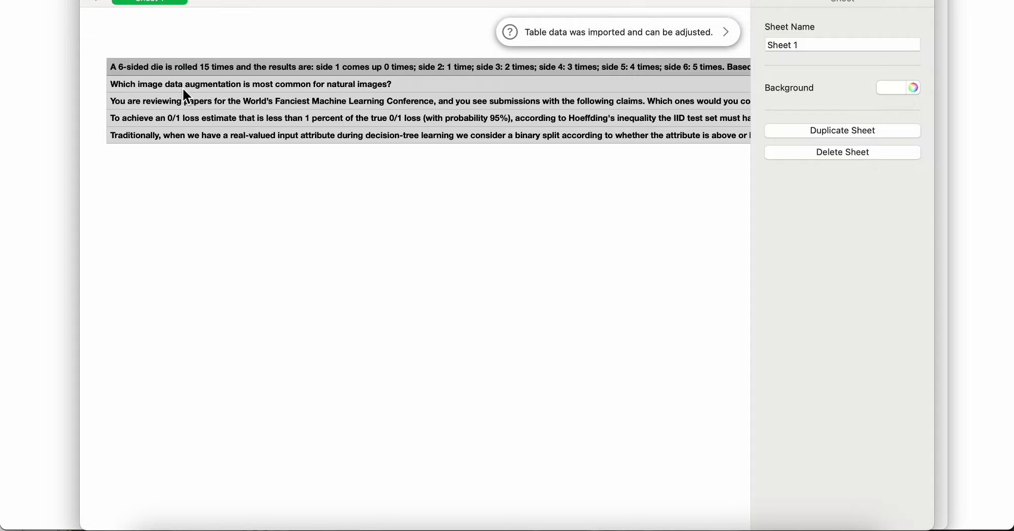
- Examine the machine learning questions and their answer options across the table, starting from the image data augmentation question
{"action": "left_click", "coordinate": [144, 88]}
{"action": "scroll", "coordinate": [407, 106], "scroll_direction": "right", "scroll_amount": 10}
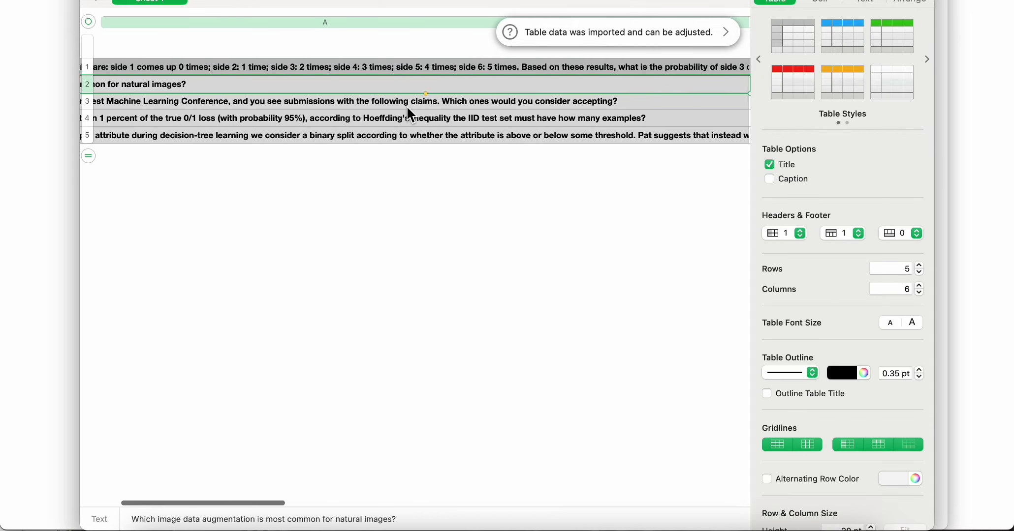
{"action": "scroll", "coordinate": [406, 105], "scroll_direction": "right", "scroll_amount": 10}
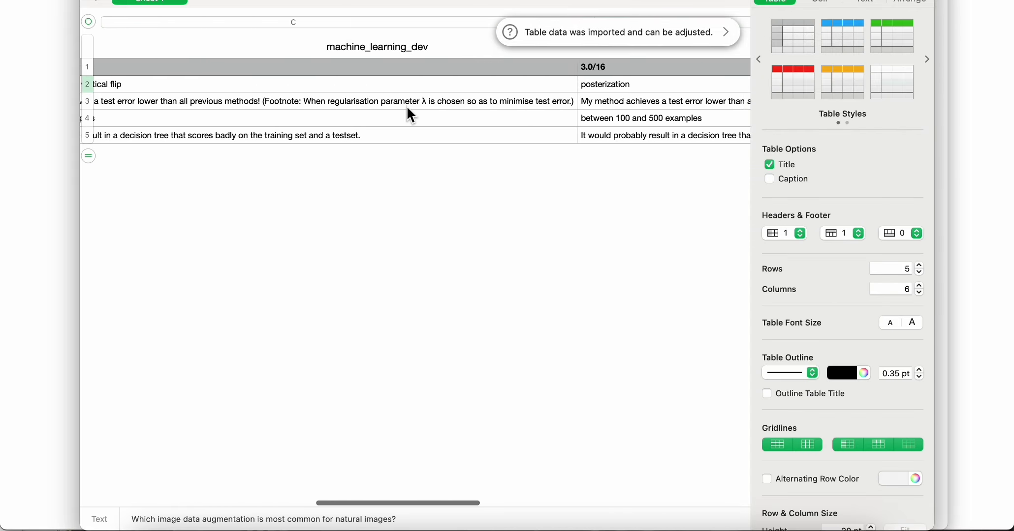
{"action": "scroll", "coordinate": [174, 147], "scroll_direction": "right", "scroll_amount": 10}
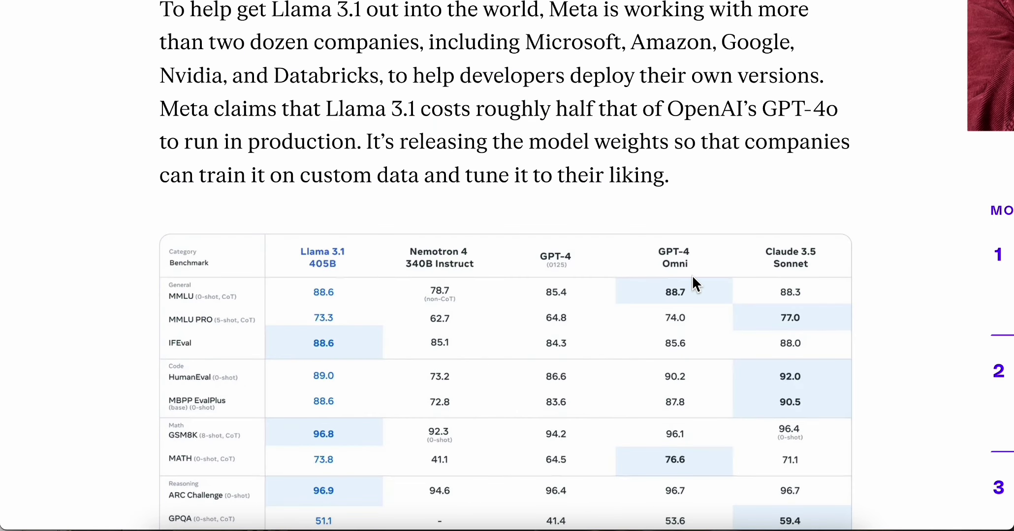
- Review the article's full benchmark table comparing Llama 3.1 405B with Nemotron 4, GPT-4, GPT-4 Omni and Claude 3.5 Sonnet
{"action": "scroll", "coordinate": [693, 276], "scroll_direction": "down", "scroll_amount": 2}
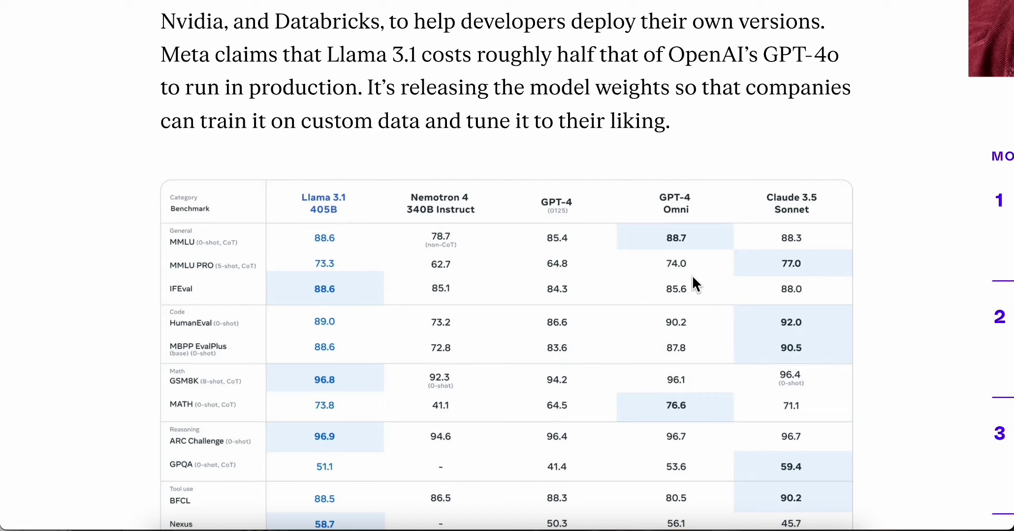
{"action": "scroll", "coordinate": [384, 360], "scroll_direction": "down", "scroll_amount": 6}
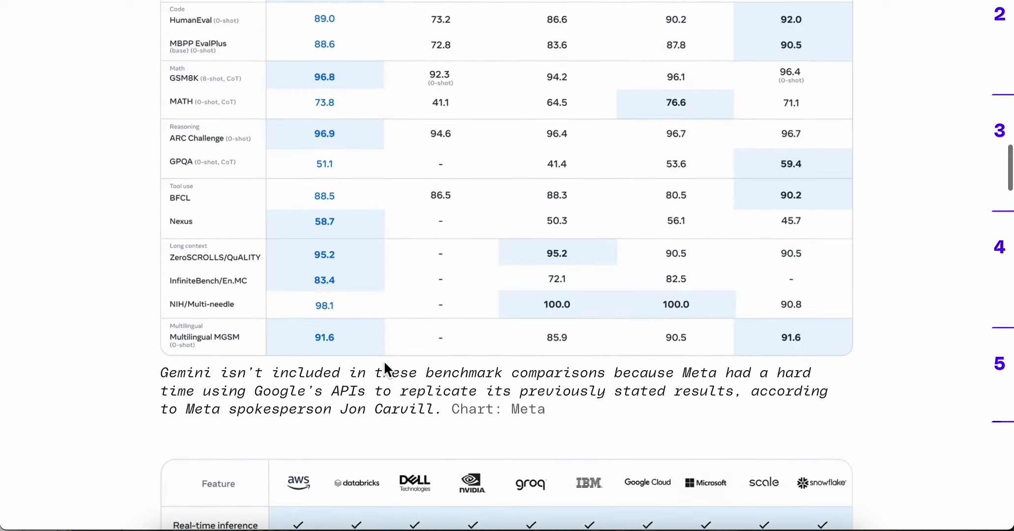
{"action": "scroll", "coordinate": [383, 361], "scroll_direction": "up", "scroll_amount": 2}
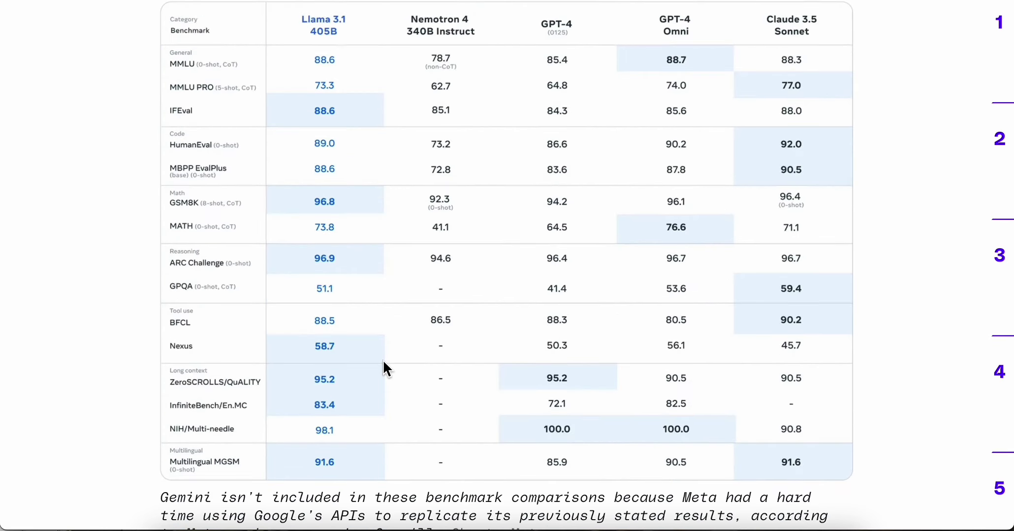